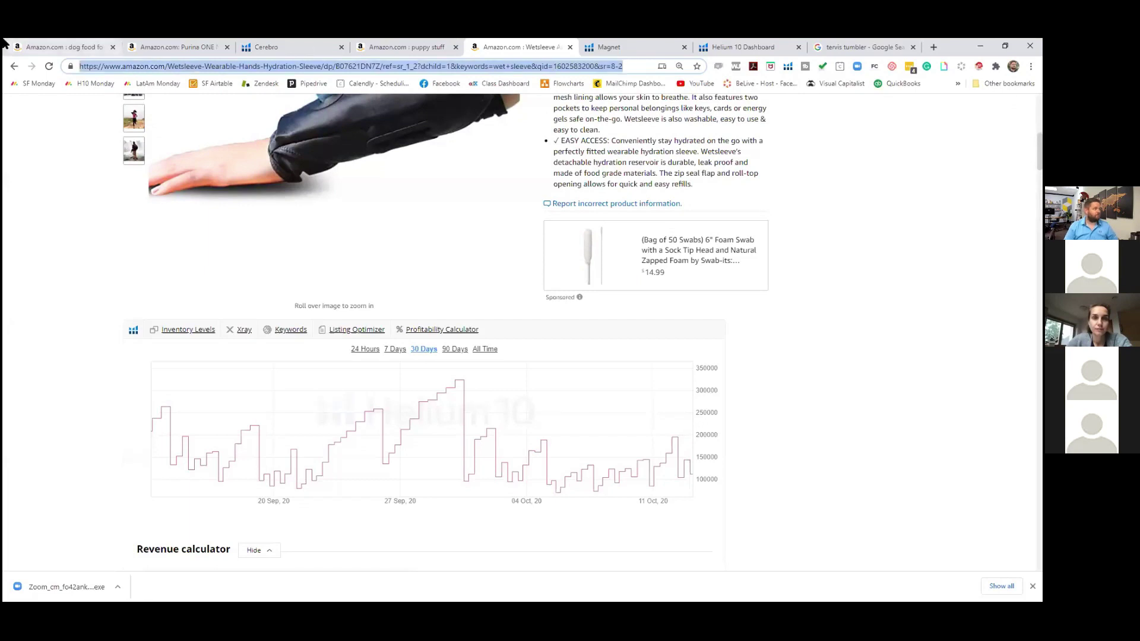
# Search Google for 'gift guide' and scroll down to the Goop gift guides result.
pyautogui.write('gidt')
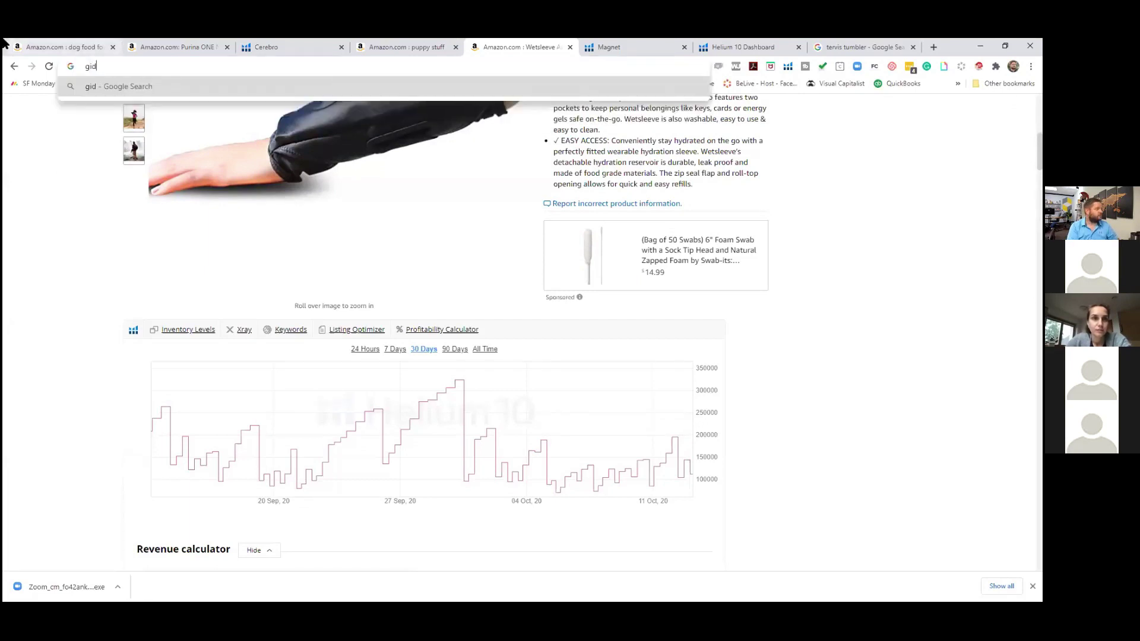
pyautogui.press('BackSpace')
pyautogui.write('ft ')
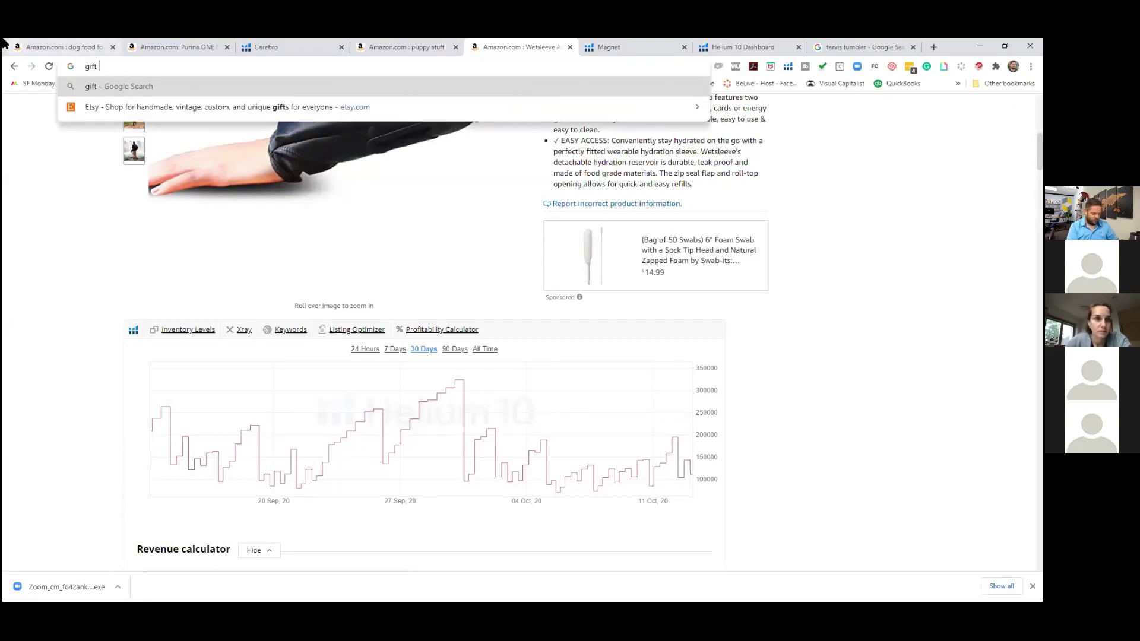
pyautogui.write('guide')
pyautogui.press('Return')
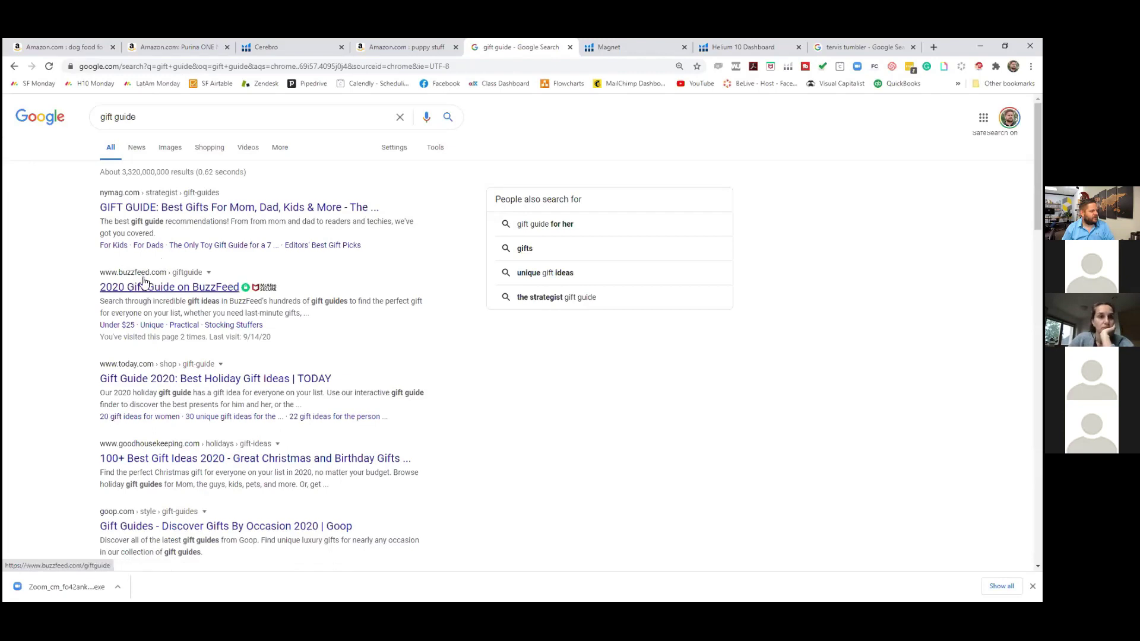
pyautogui.scroll(-1, 484, 279)
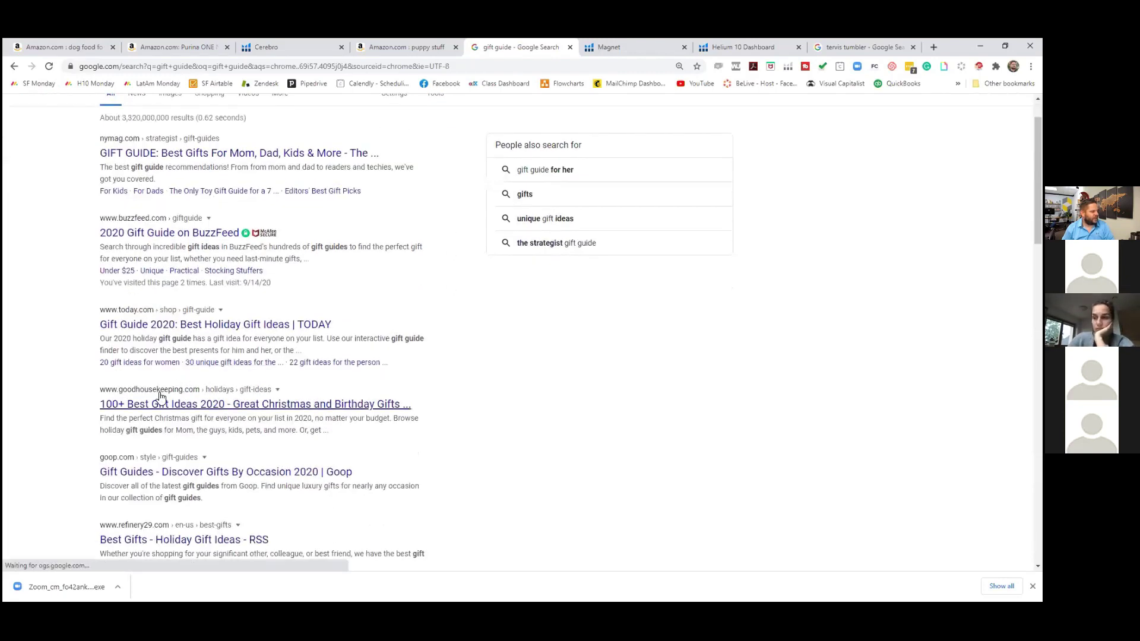
pyautogui.scroll(-1, 582, 356)
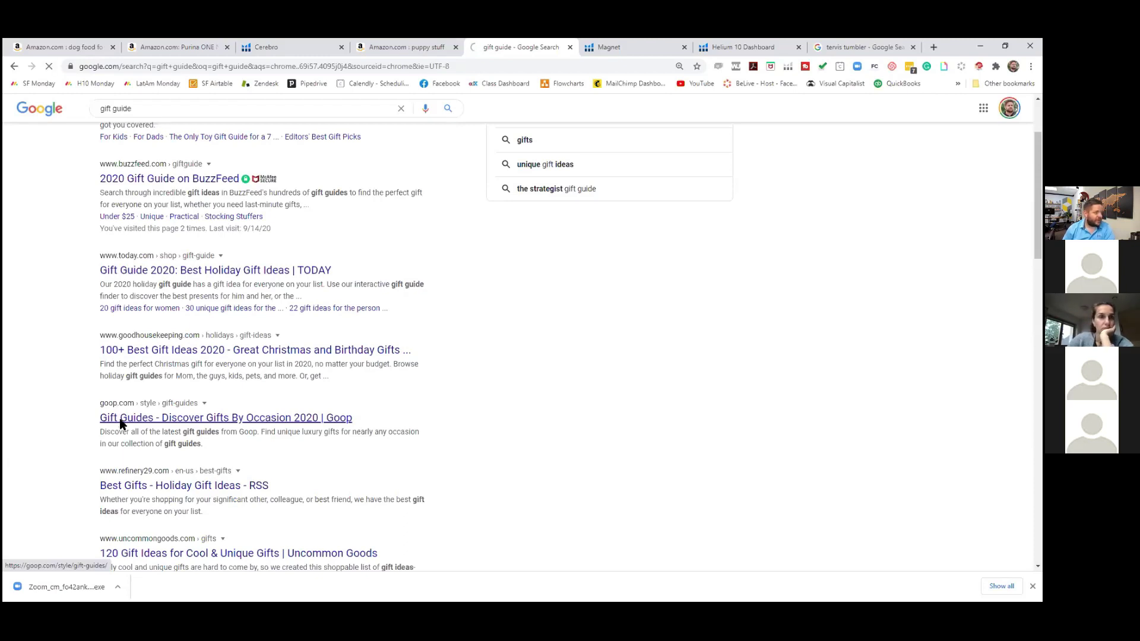
# Open Goop's Gift Guides page and browse guides like The Wellness Junkie's and The Traveler's.
pyautogui.click(121, 420)
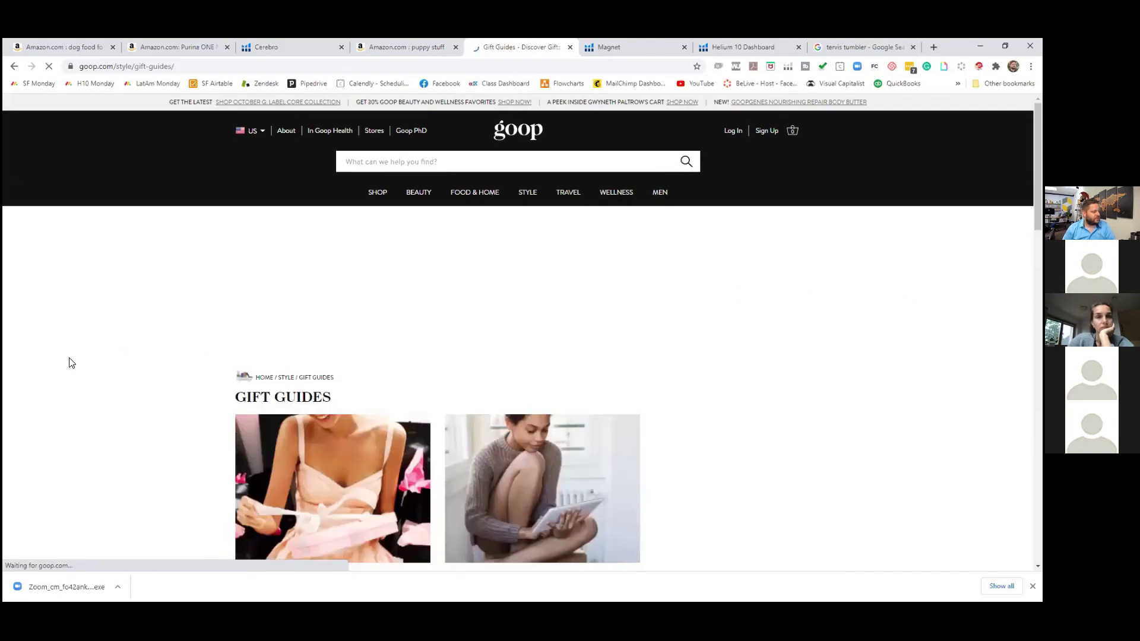
pyautogui.scroll(-5, 754, 319)
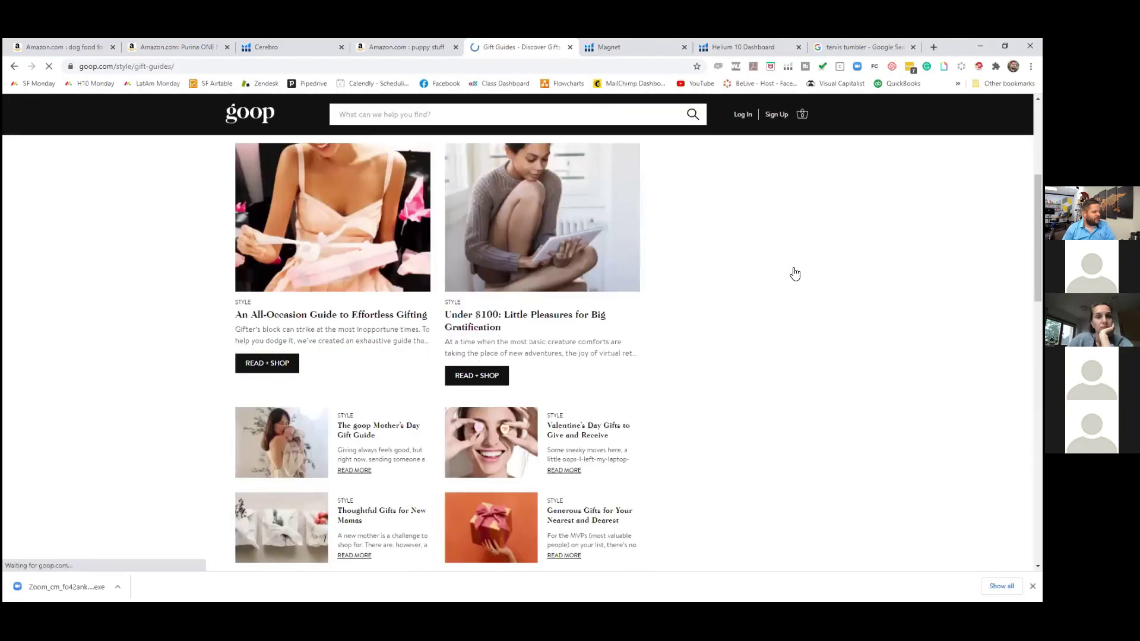
pyautogui.scroll(1, 795, 274)
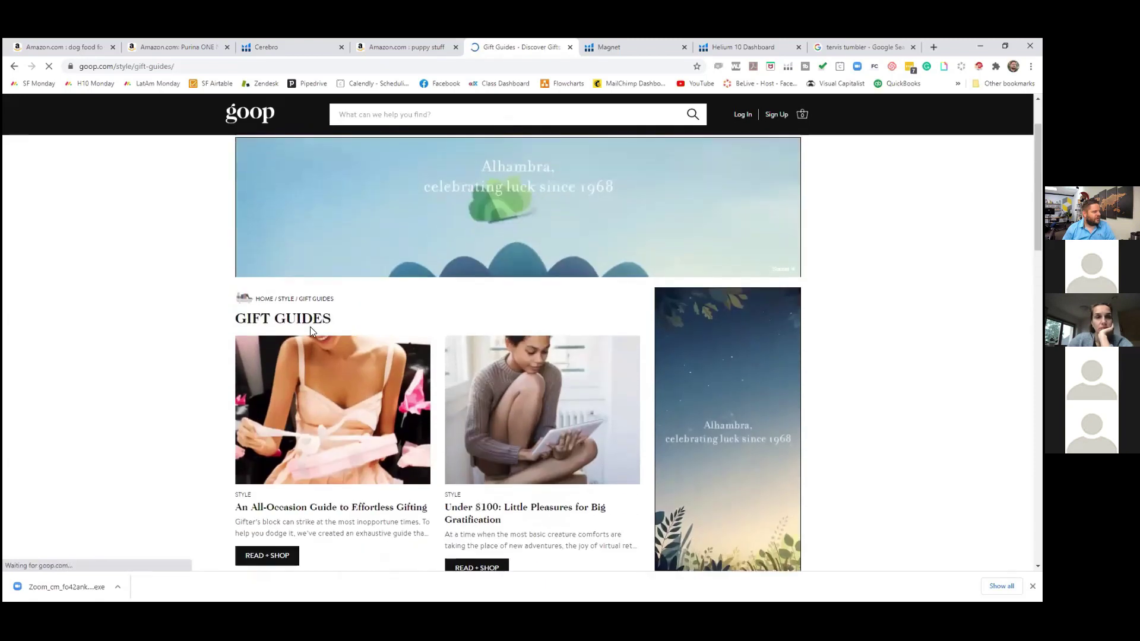
pyautogui.scroll(-5, 568, 220)
pyautogui.scroll(-6, 568, 221)
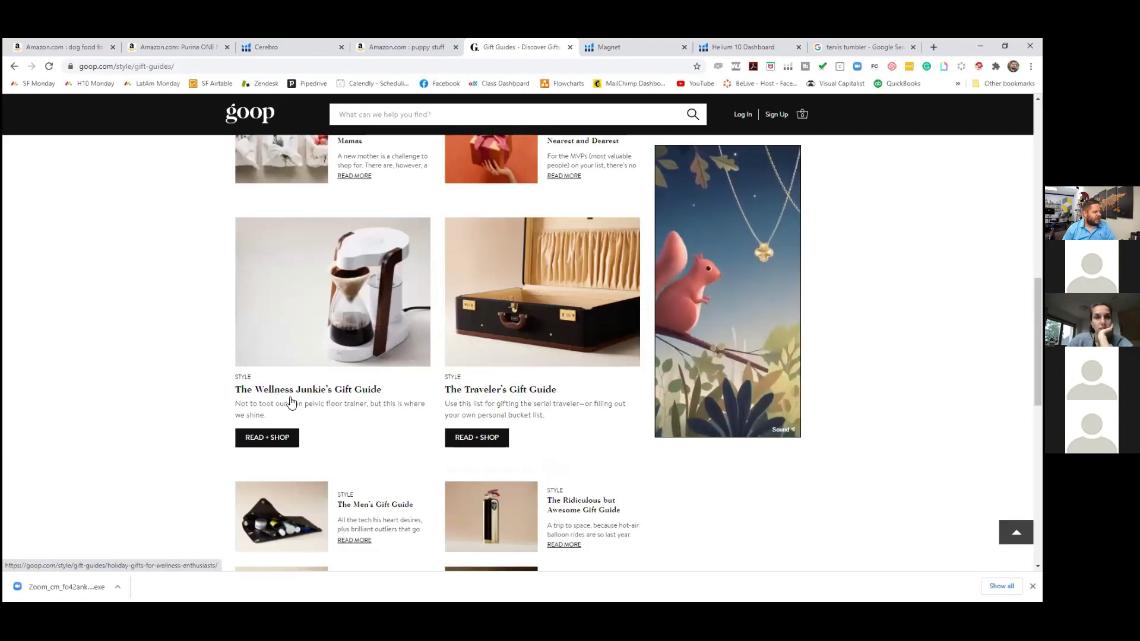
pyautogui.scroll(6, 359, 389)
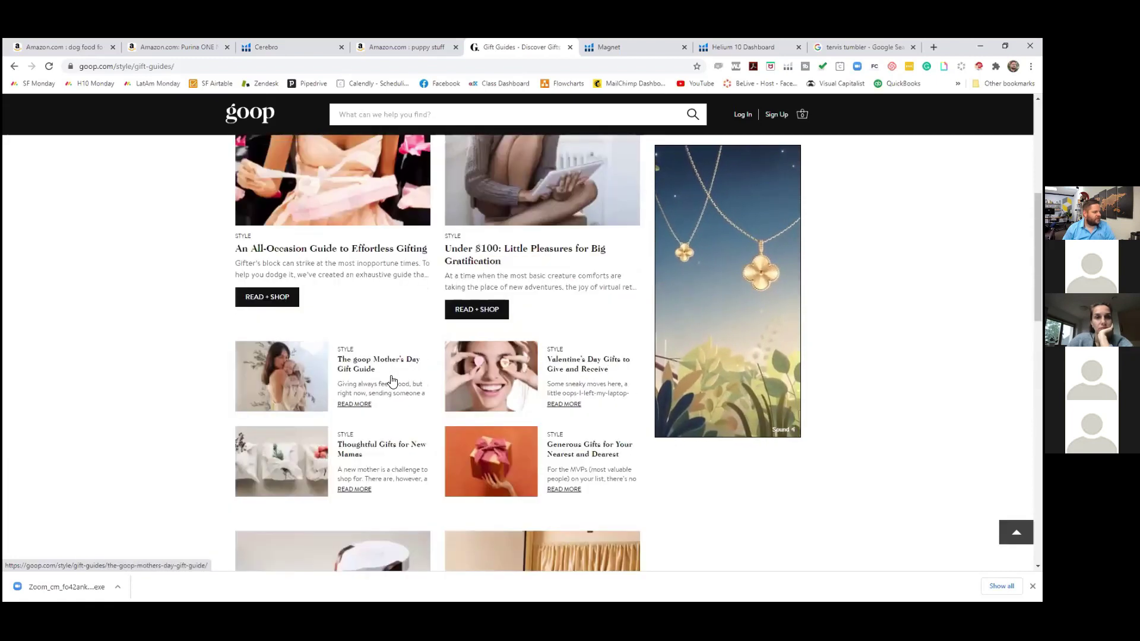
pyautogui.scroll(-2, 395, 373)
pyautogui.scroll(-5, 395, 373)
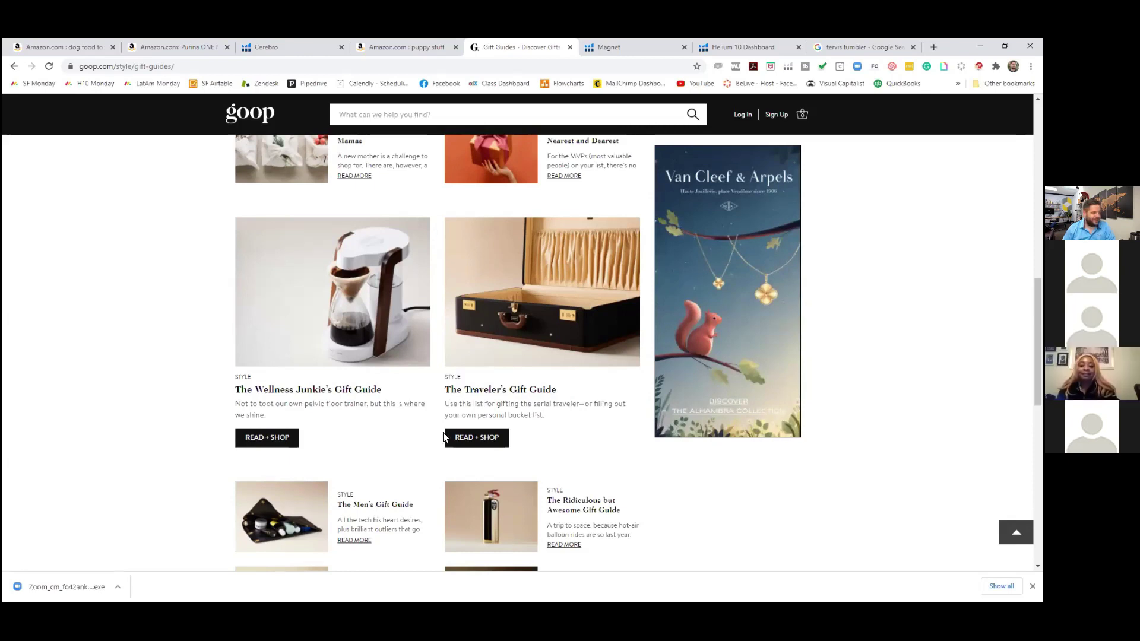
# Open The Wellness Junkie's Gift Guide and browse its product grid, including the $24 Produce Bag Set.
pyautogui.click(271, 440)
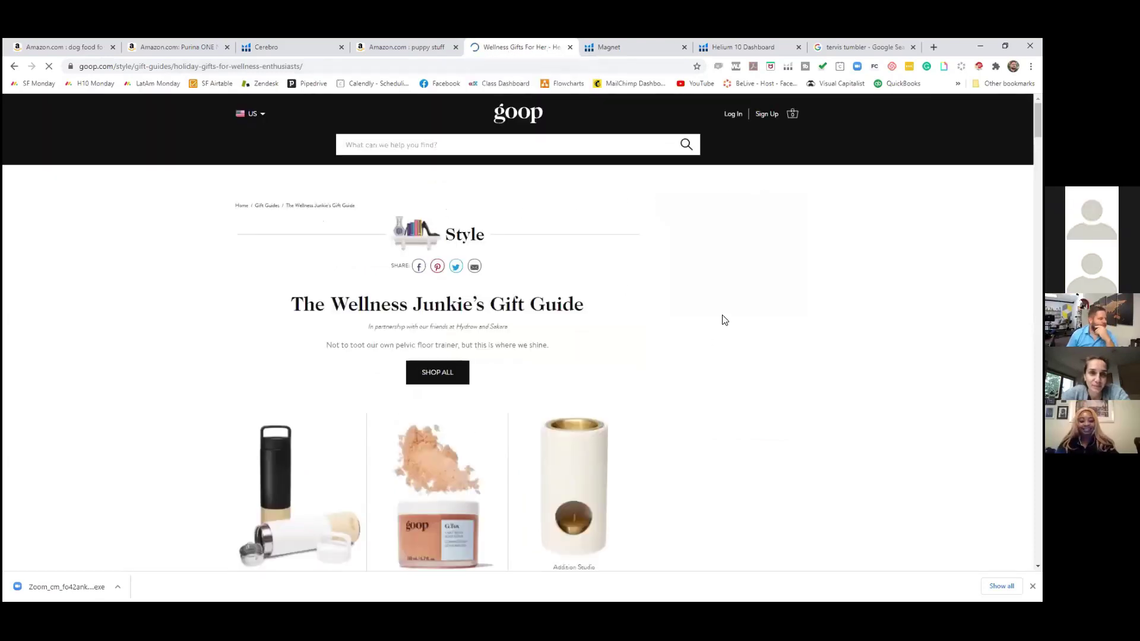
pyautogui.scroll(-8, 724, 320)
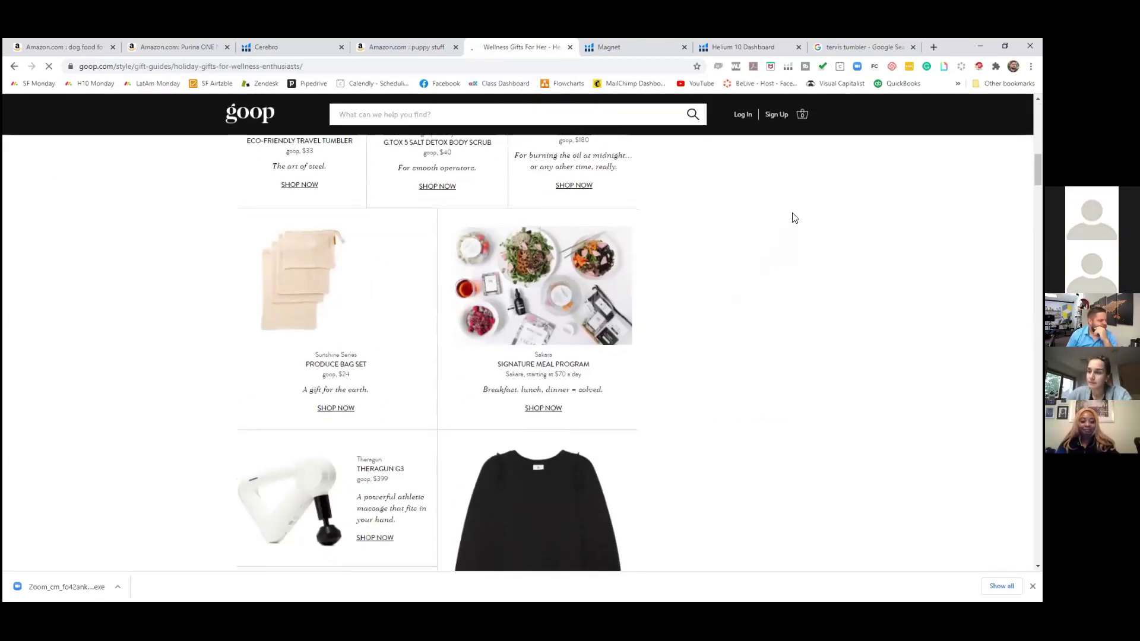
pyautogui.scroll(-4, 795, 218)
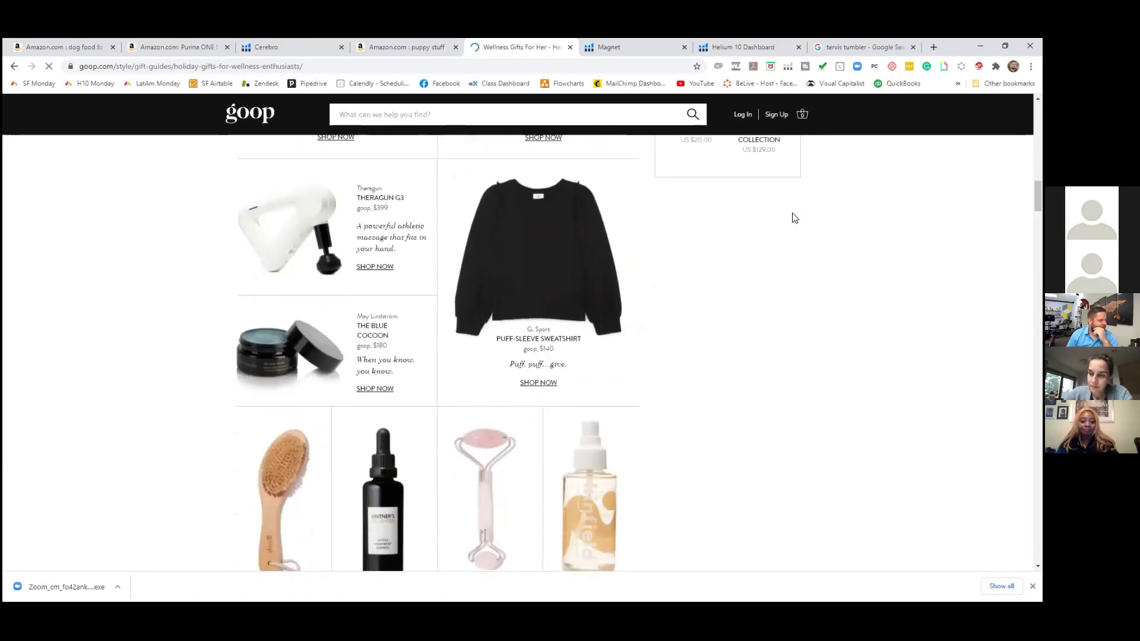
pyautogui.scroll(-5, 793, 215)
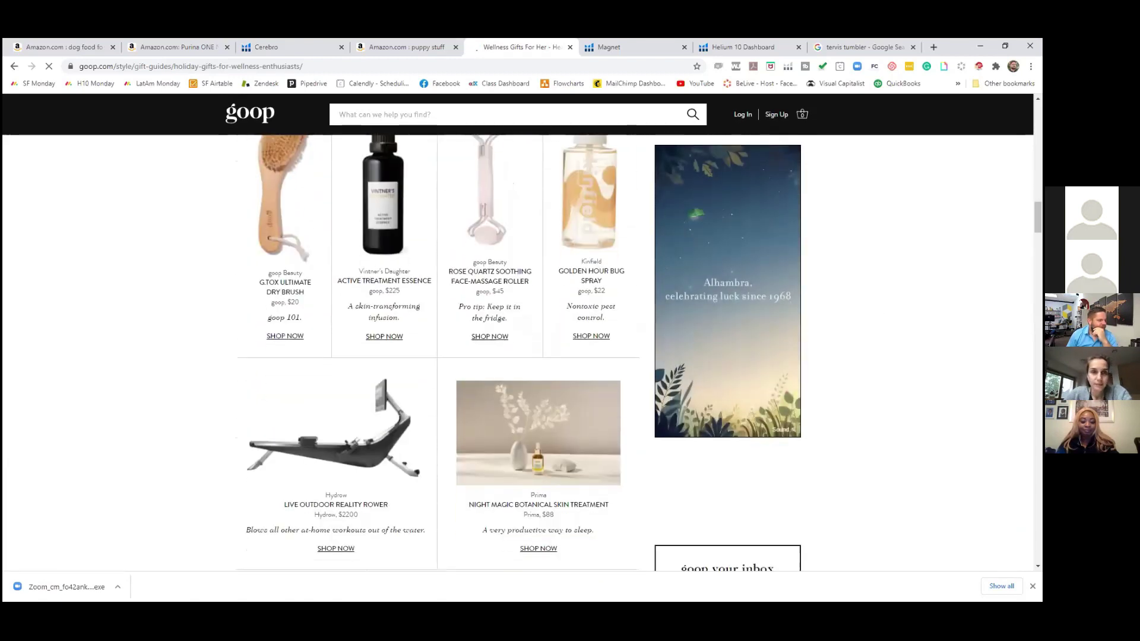
pyautogui.scroll(-7, 930, 324)
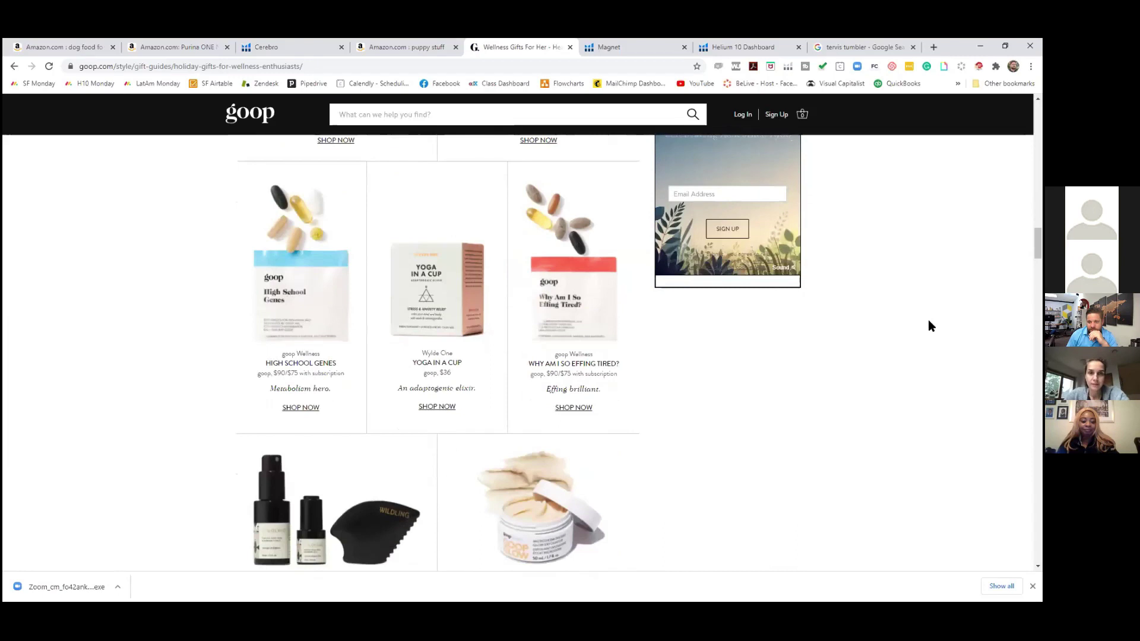
pyautogui.scroll(-5, 930, 324)
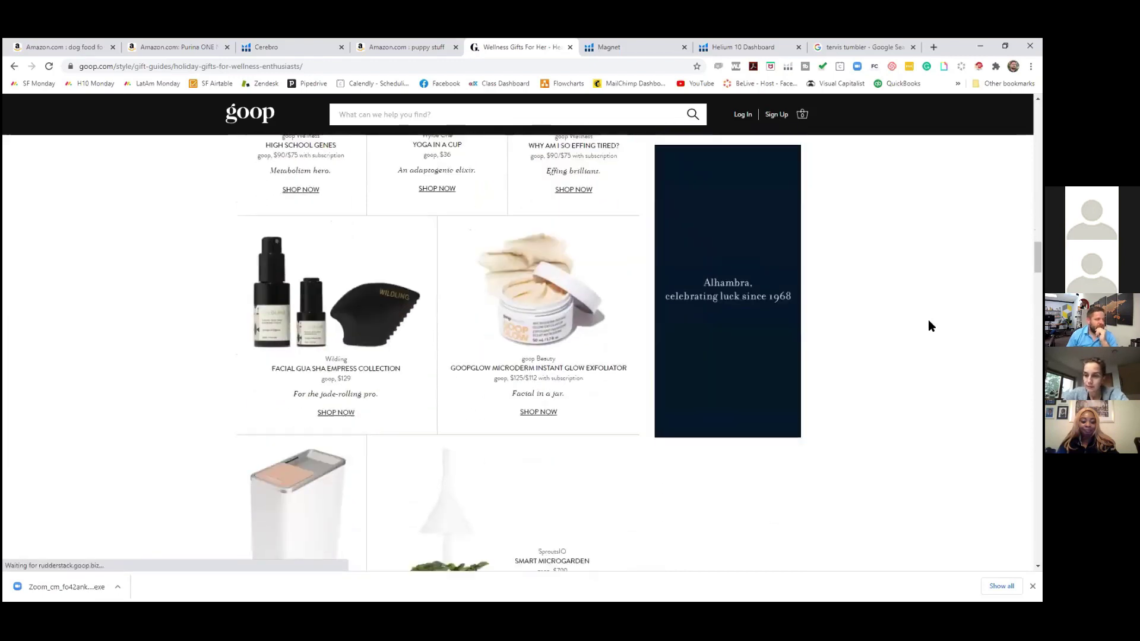
pyautogui.scroll(-5, 926, 317)
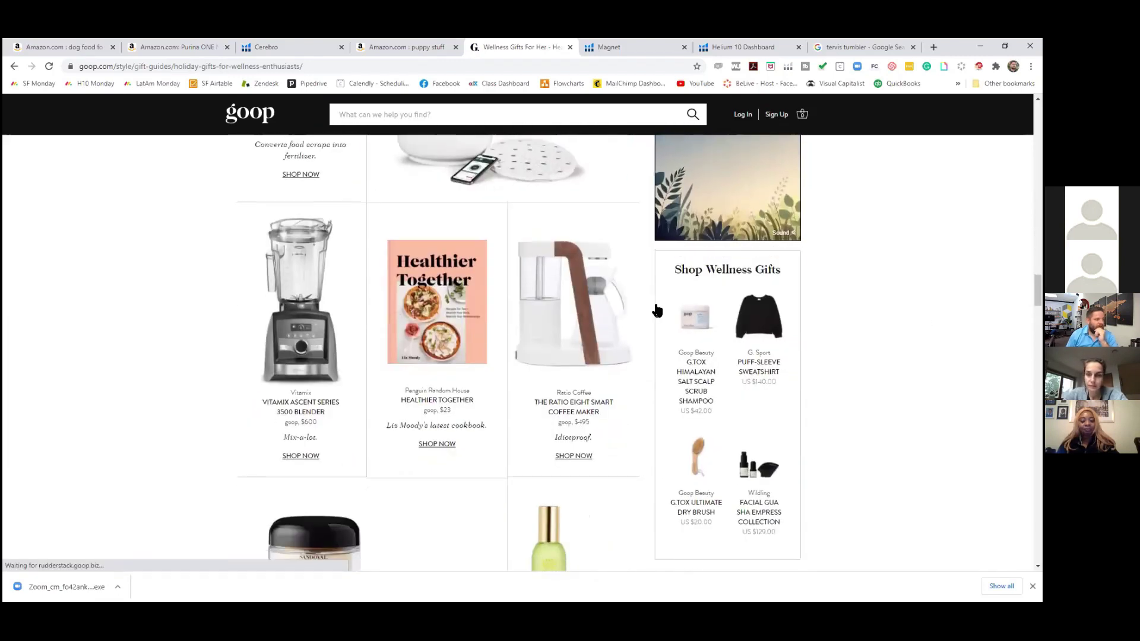
pyautogui.scroll(15, 439, 353)
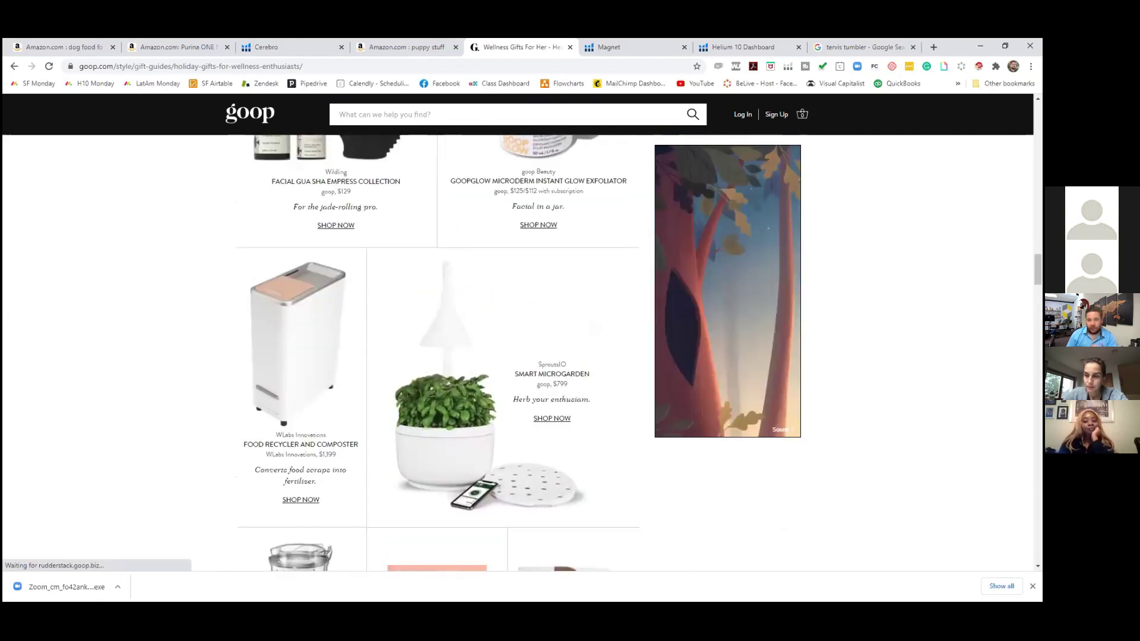
pyautogui.scroll(15, 438, 353)
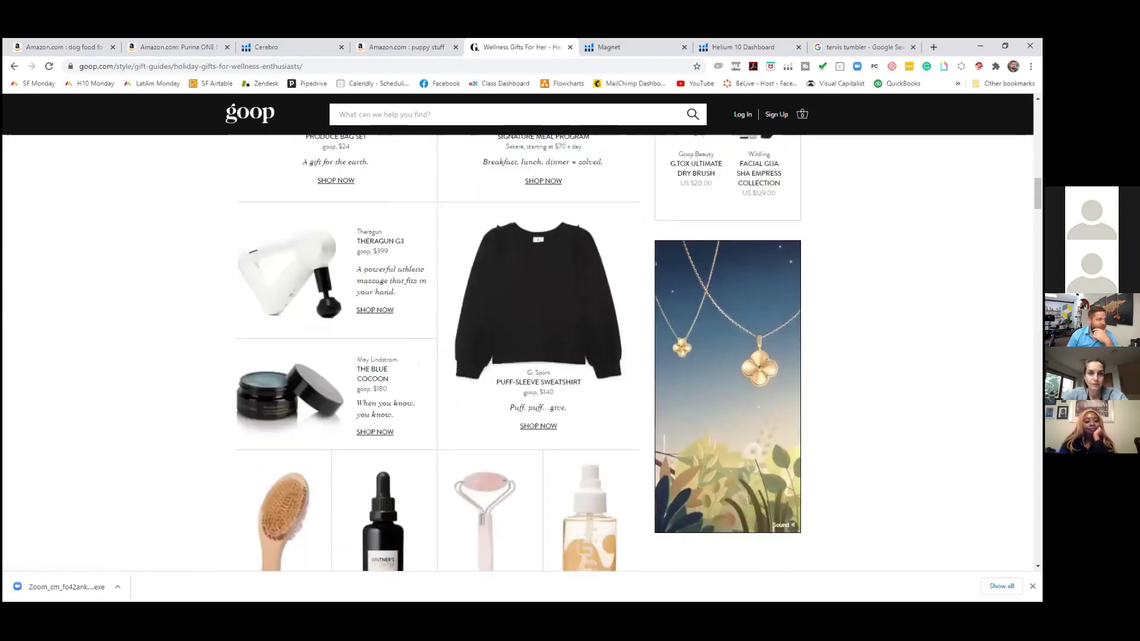
pyautogui.scroll(1, 667, 348)
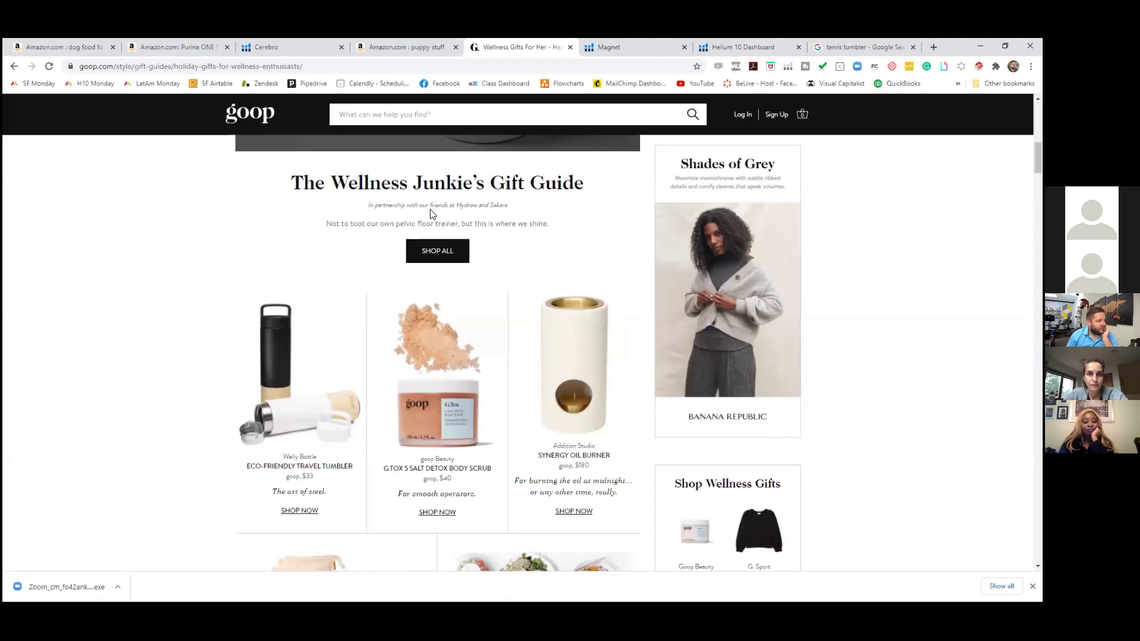
# Highlight the partner names Hydrow and Sakara, then scroll down to the $24 Produce Bag Set.
pyautogui.moveTo(461, 204); pyautogui.dragTo(509, 212)
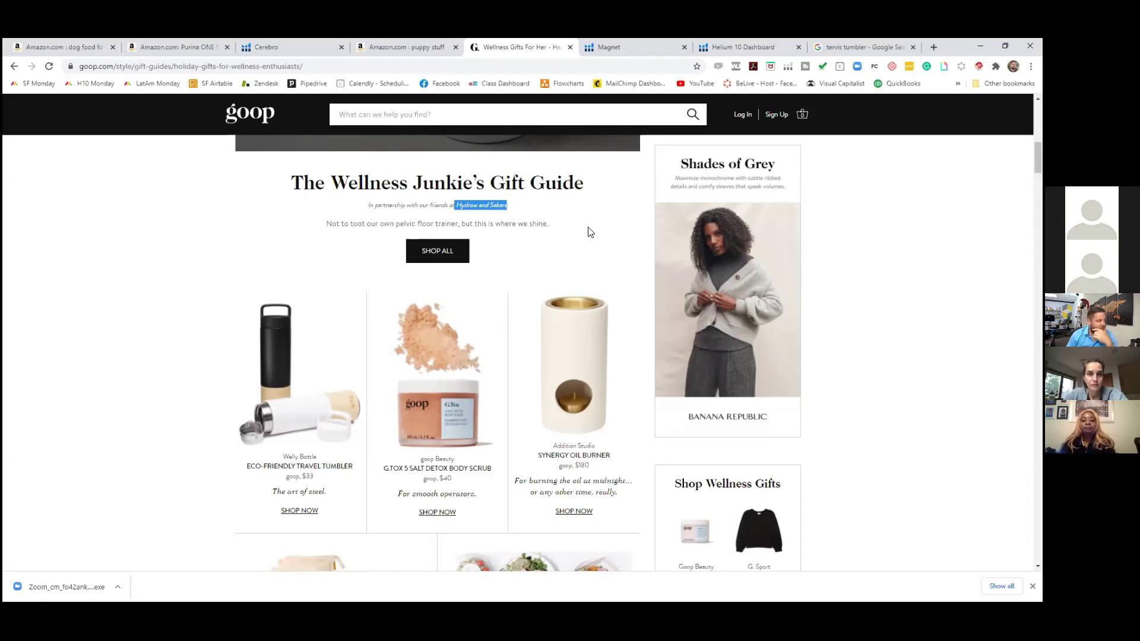
pyautogui.scroll(-3, 879, 250)
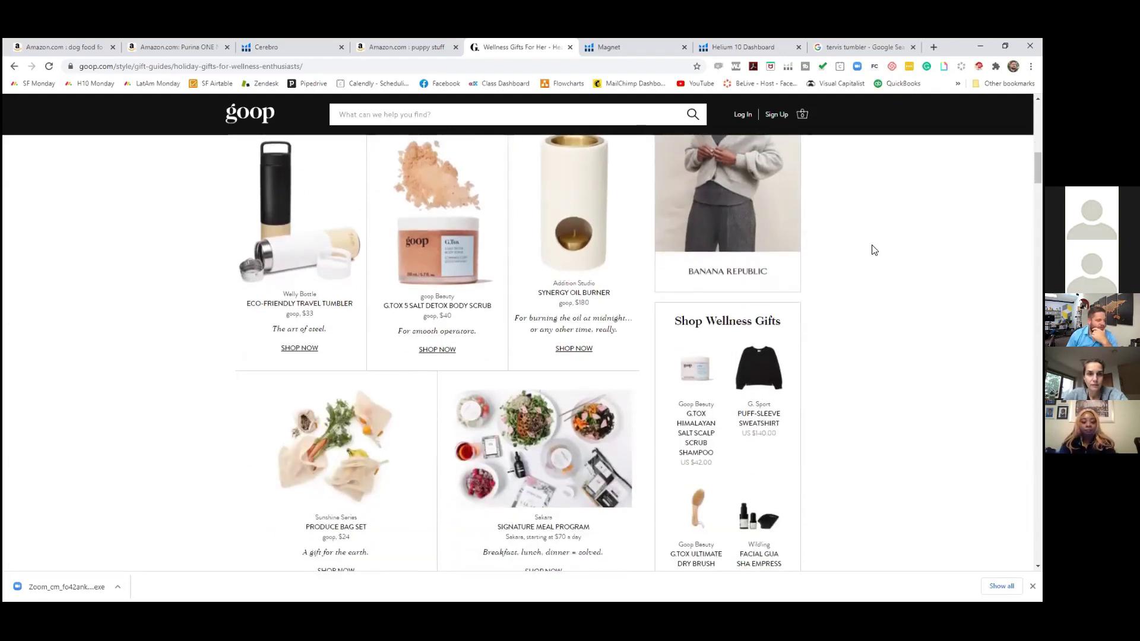
pyautogui.scroll(-4, 874, 249)
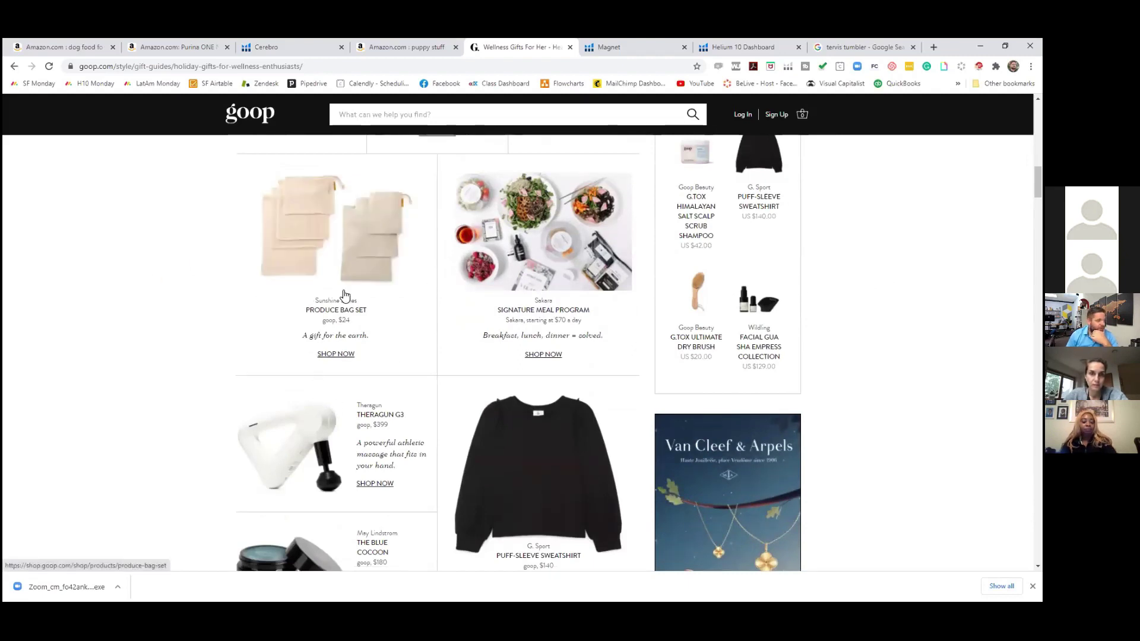
pyautogui.scroll(-5, 915, 404)
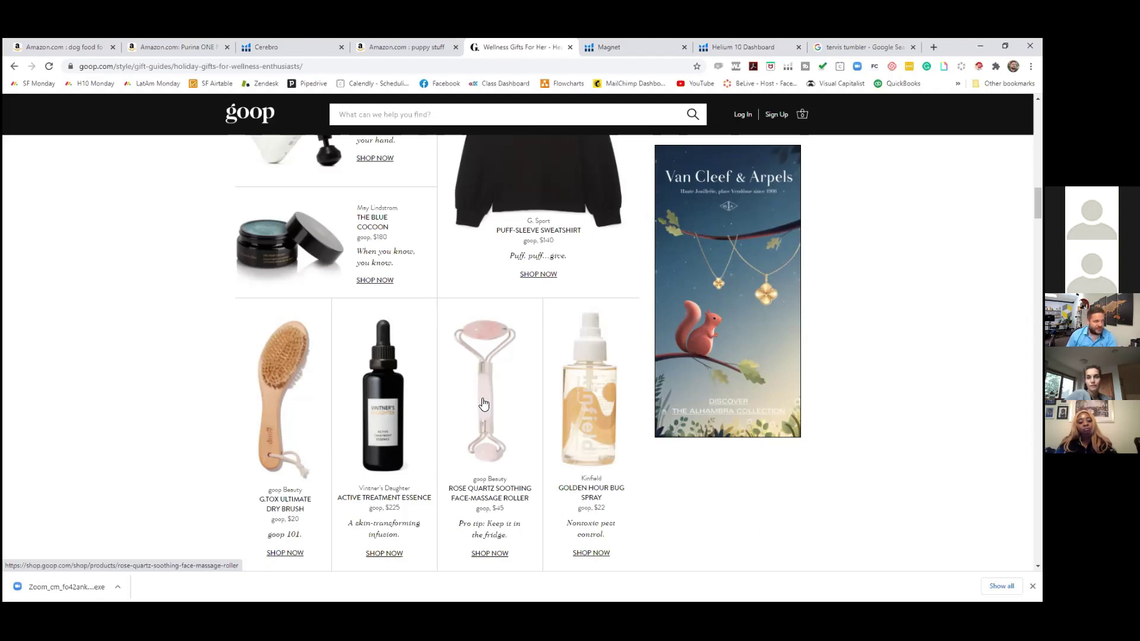
pyautogui.scroll(-6, 547, 379)
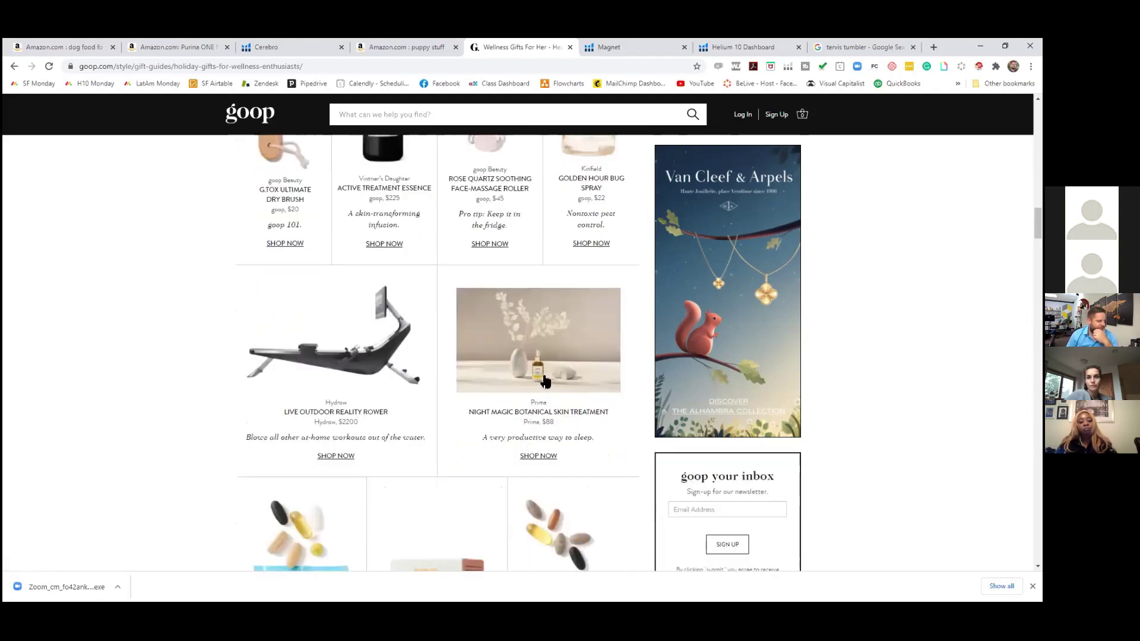
pyautogui.scroll(-2, 413, 289)
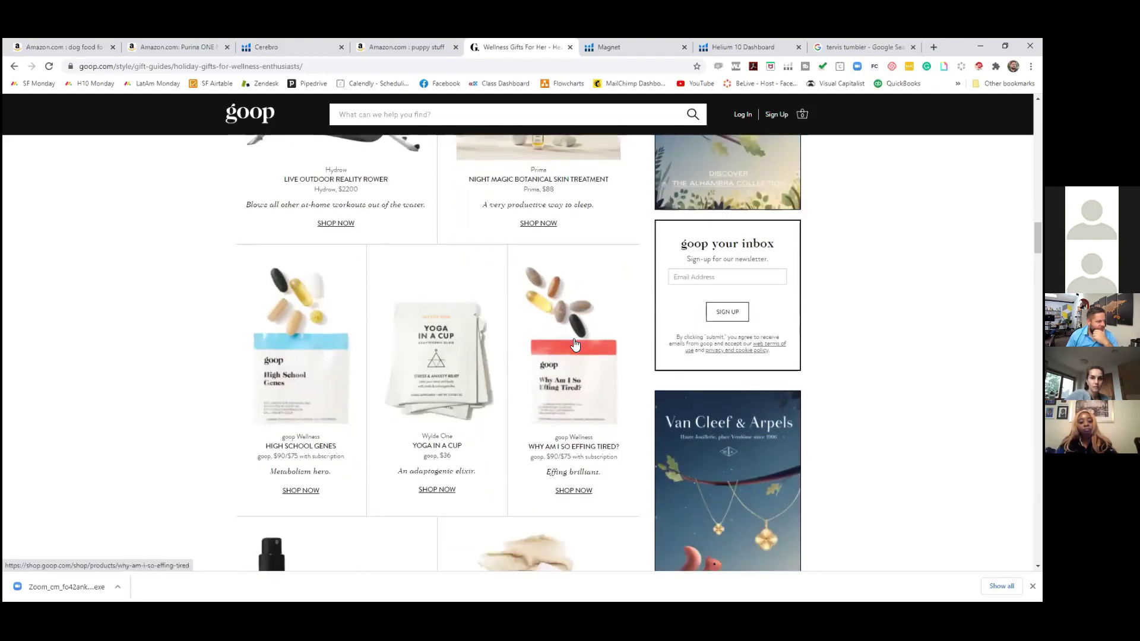
pyautogui.scroll(-4, 574, 376)
pyautogui.scroll(20, 573, 376)
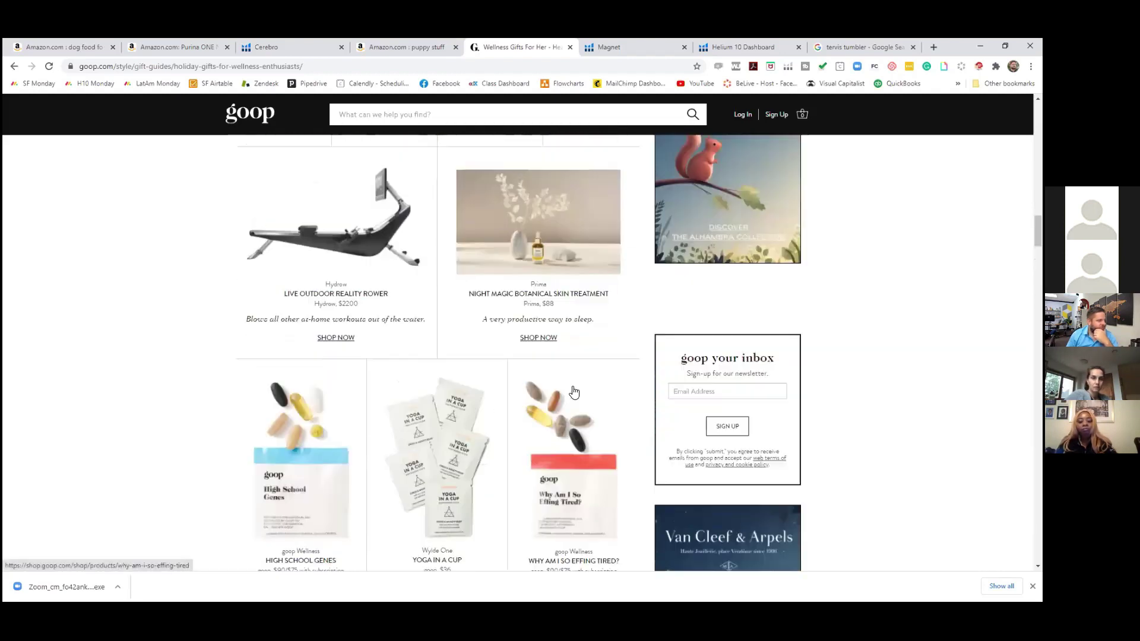
pyautogui.scroll(-2, 342, 454)
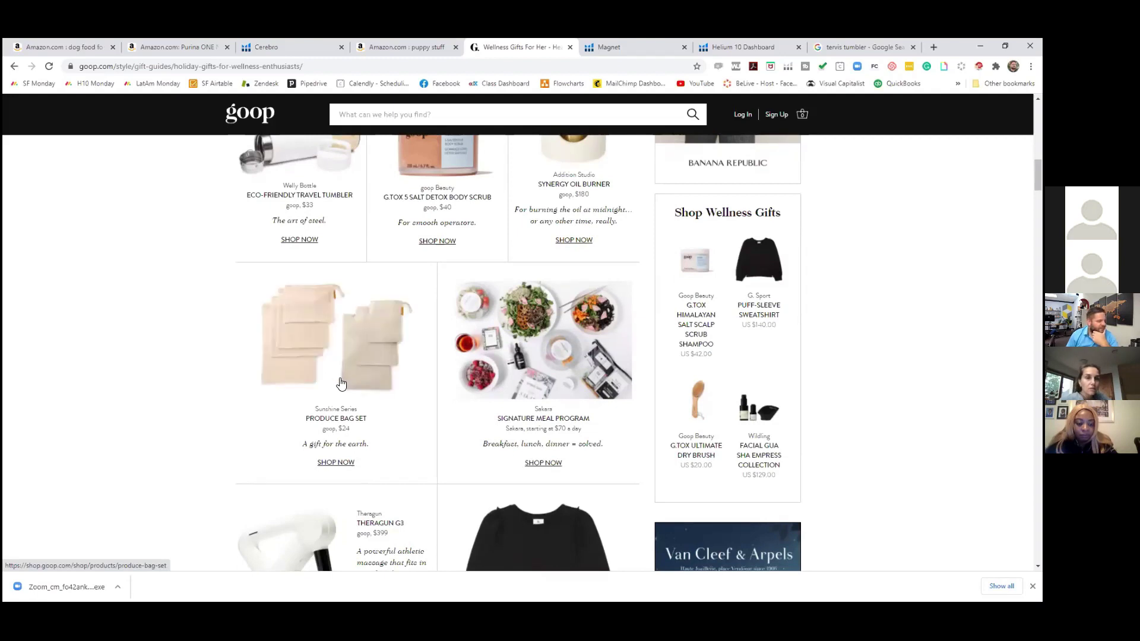
pyautogui.click(361, 341)
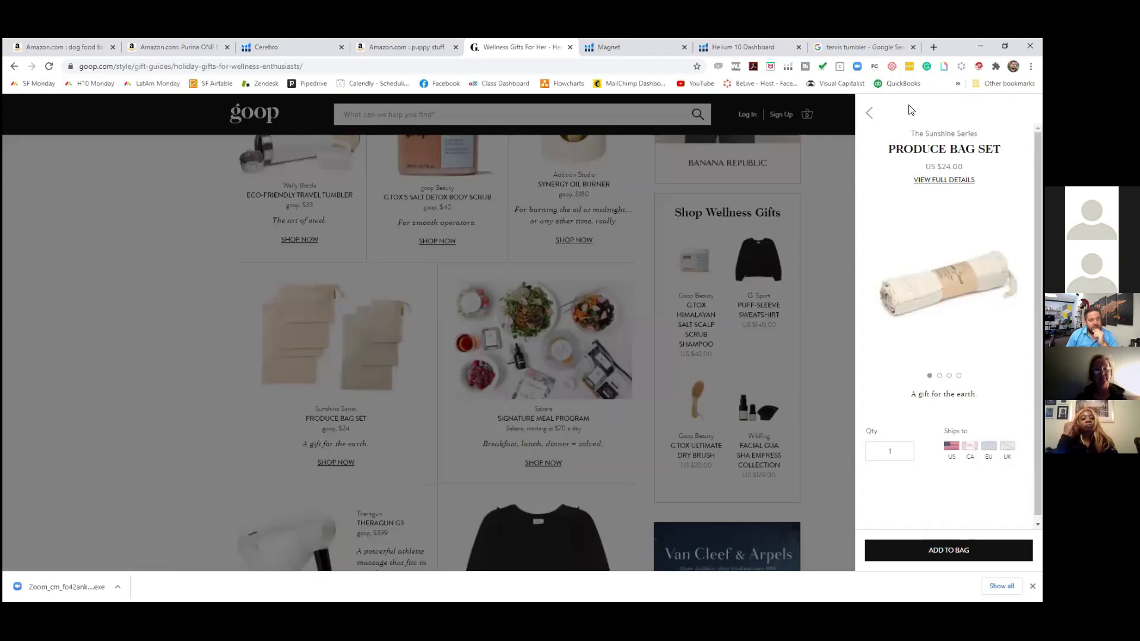
pyautogui.click(867, 118)
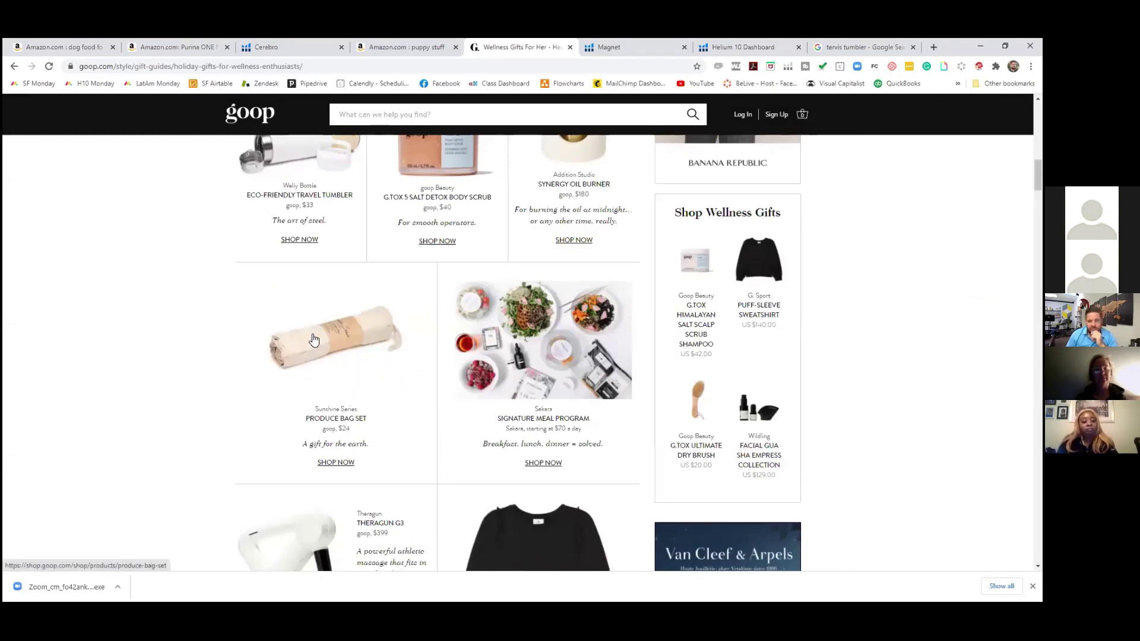
pyautogui.scroll(3, 406, 466)
pyautogui.scroll(-2, 406, 466)
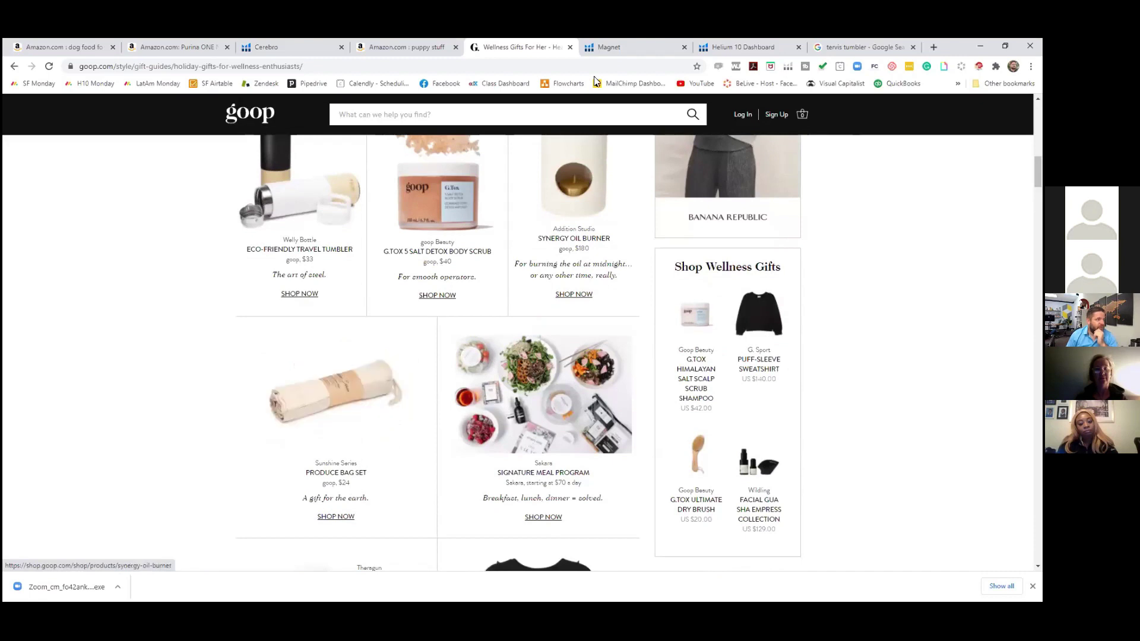
# Search Amazon for 'produce bags' and browse the reusable mesh and cotton bag results.
pyautogui.click(380, 49)
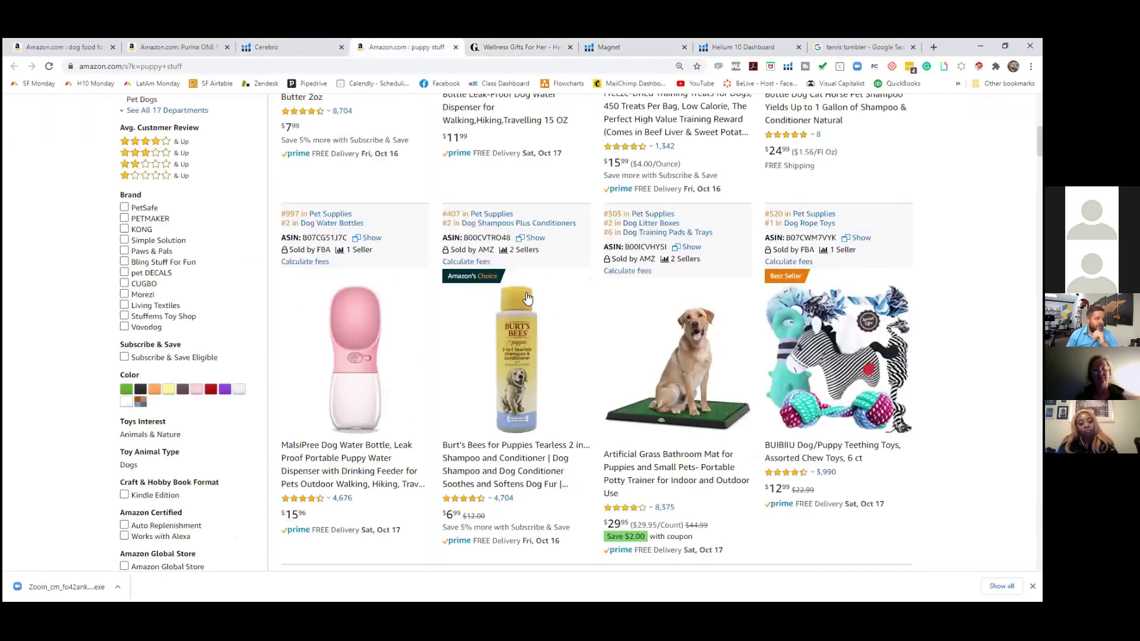
pyautogui.scroll(10, 214, 107)
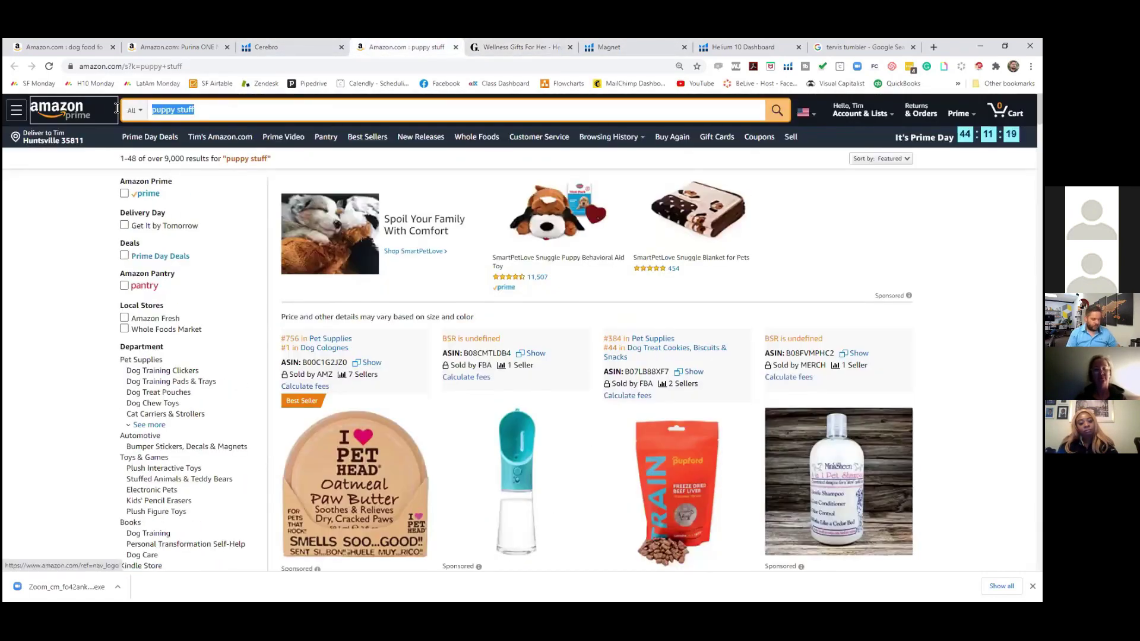
pyautogui.write('e bags')
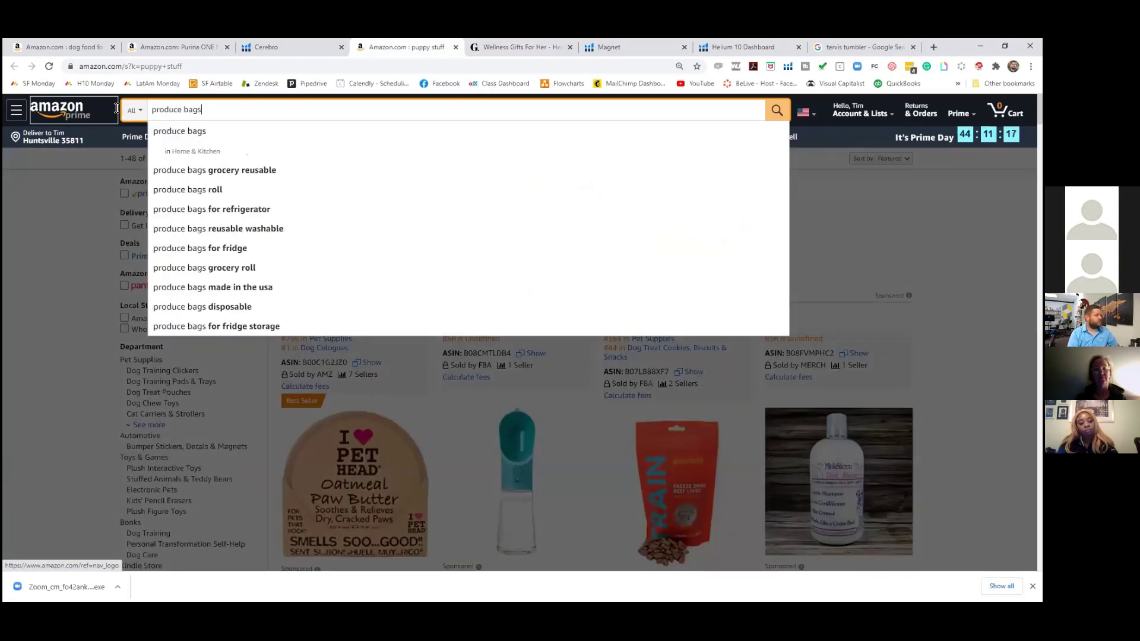
pyautogui.press('Return')
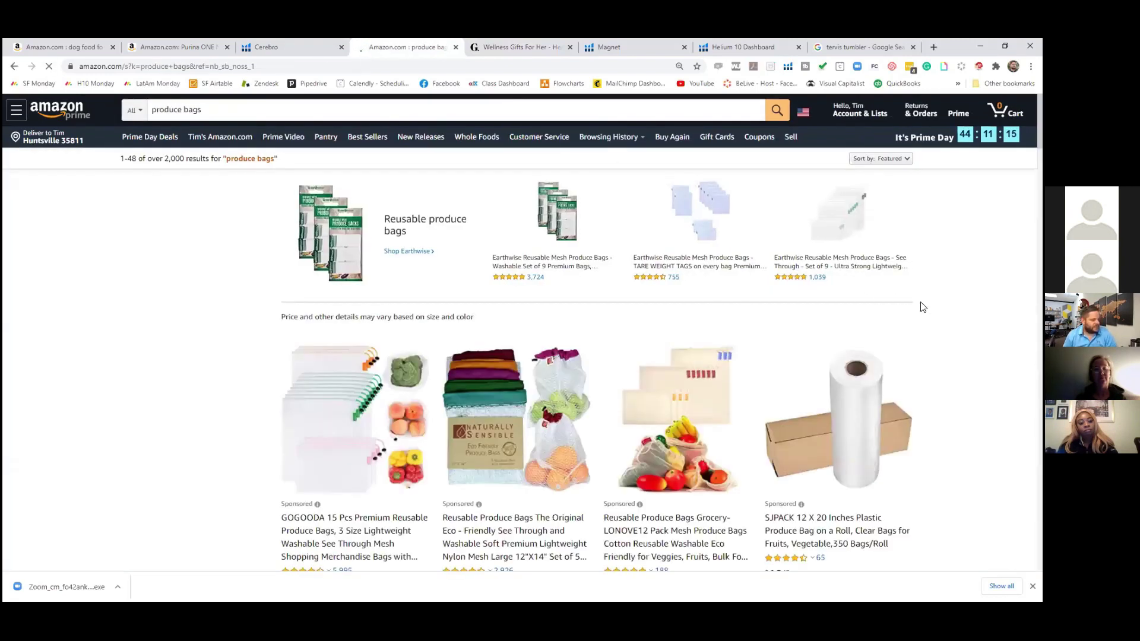
pyautogui.scroll(-3, 797, 290)
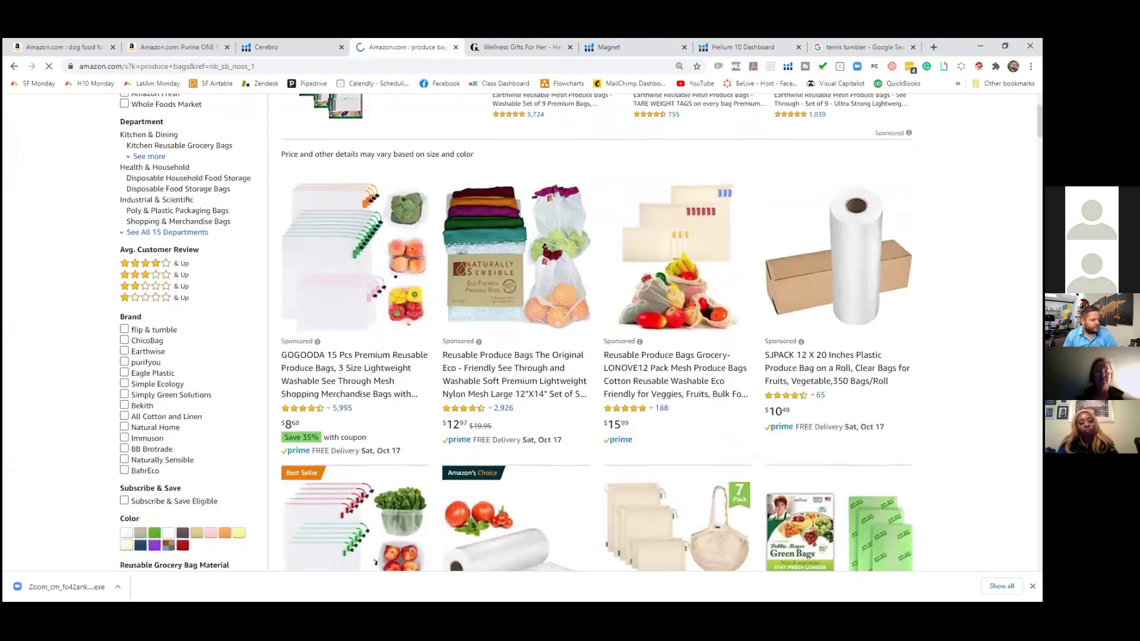
pyautogui.scroll(-2, 597, 333)
pyautogui.scroll(-4, 719, 345)
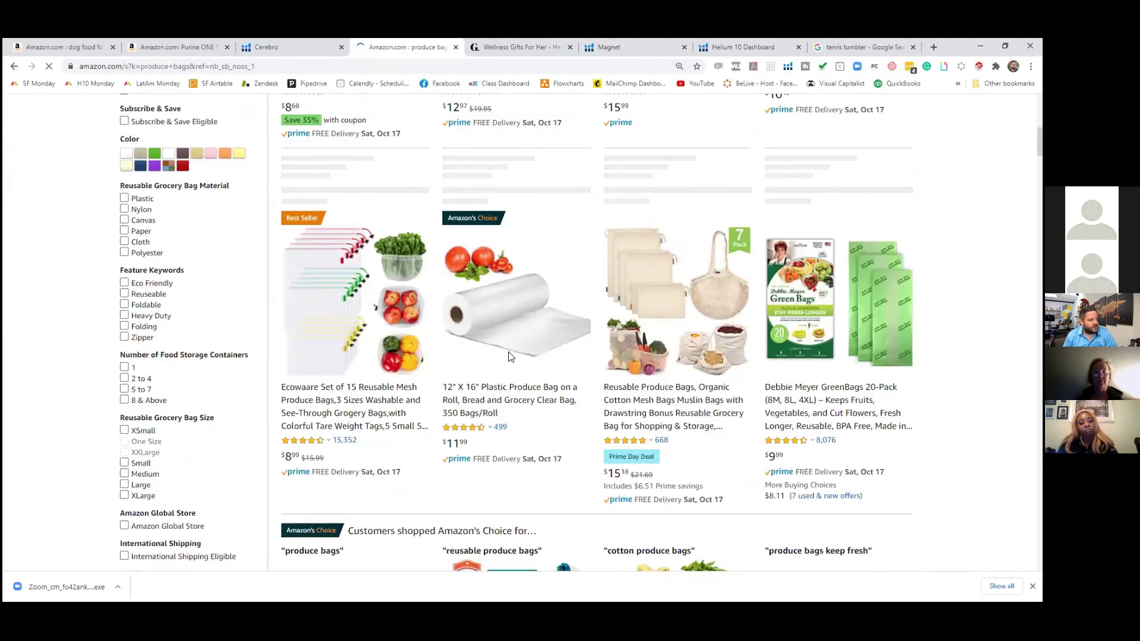
pyautogui.scroll(-6, 517, 345)
pyautogui.scroll(14, 517, 345)
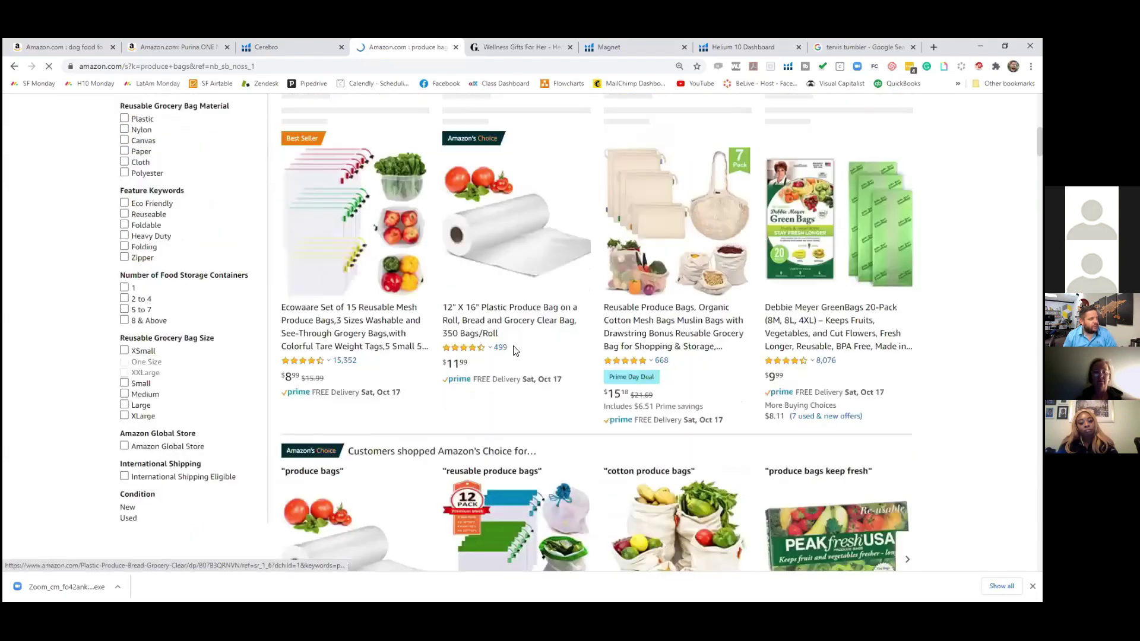
# Return to Magnet and replace the mule cups keyword with 'produce bags' as the new seed.
pyautogui.click(617, 46)
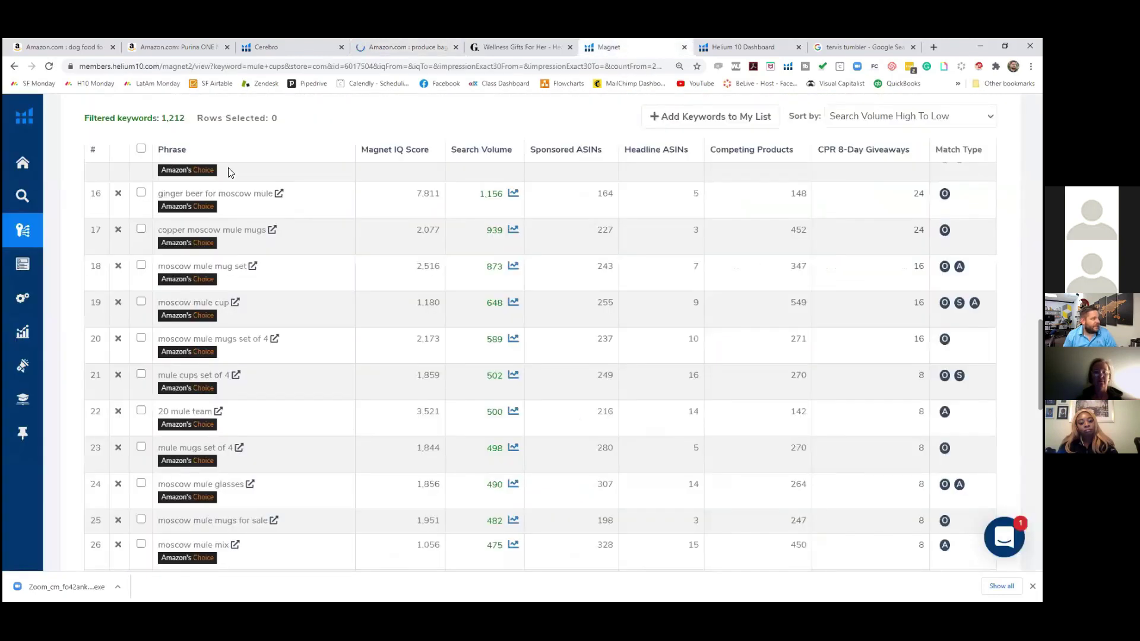
pyautogui.scroll(15, 255, 193)
pyautogui.scroll(5, 182, 179)
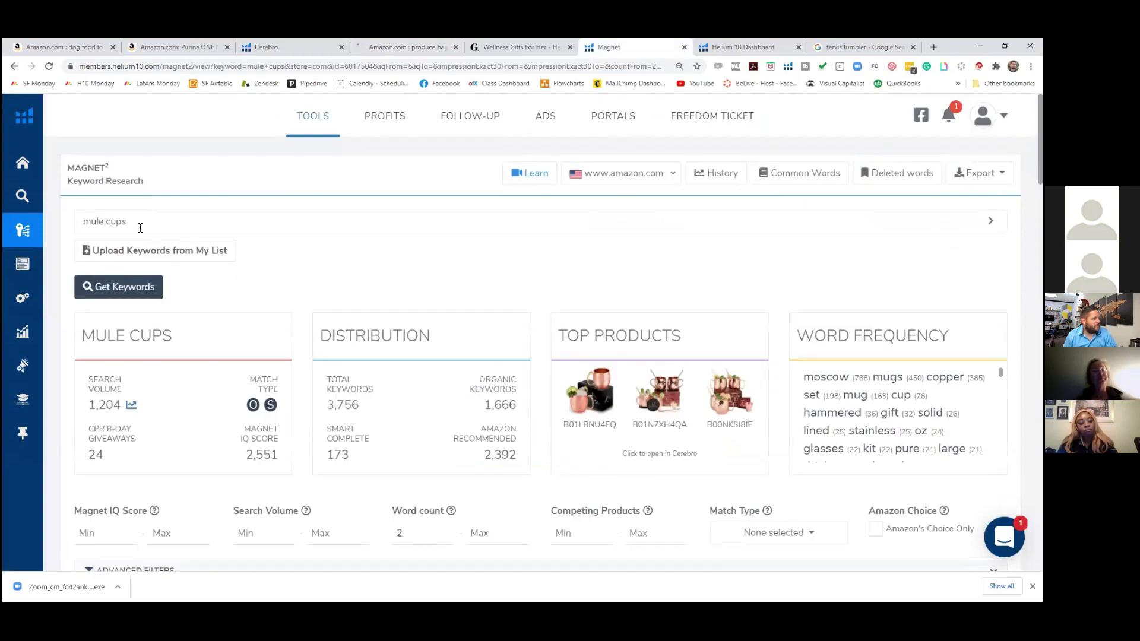
pyautogui.write('produce ba')
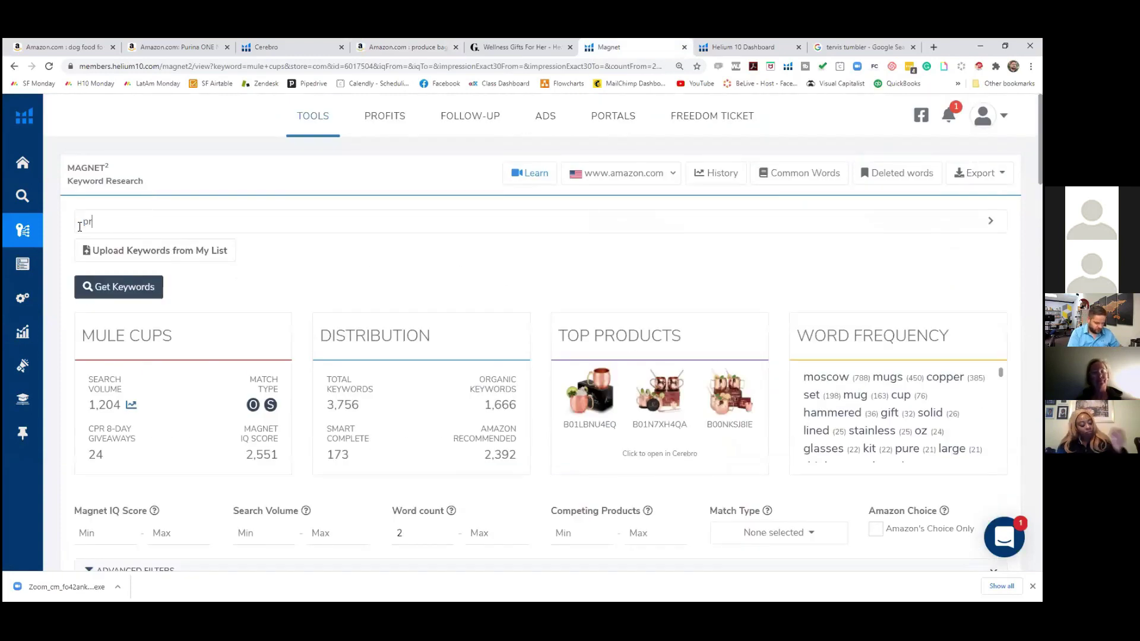
pyautogui.write('gs')
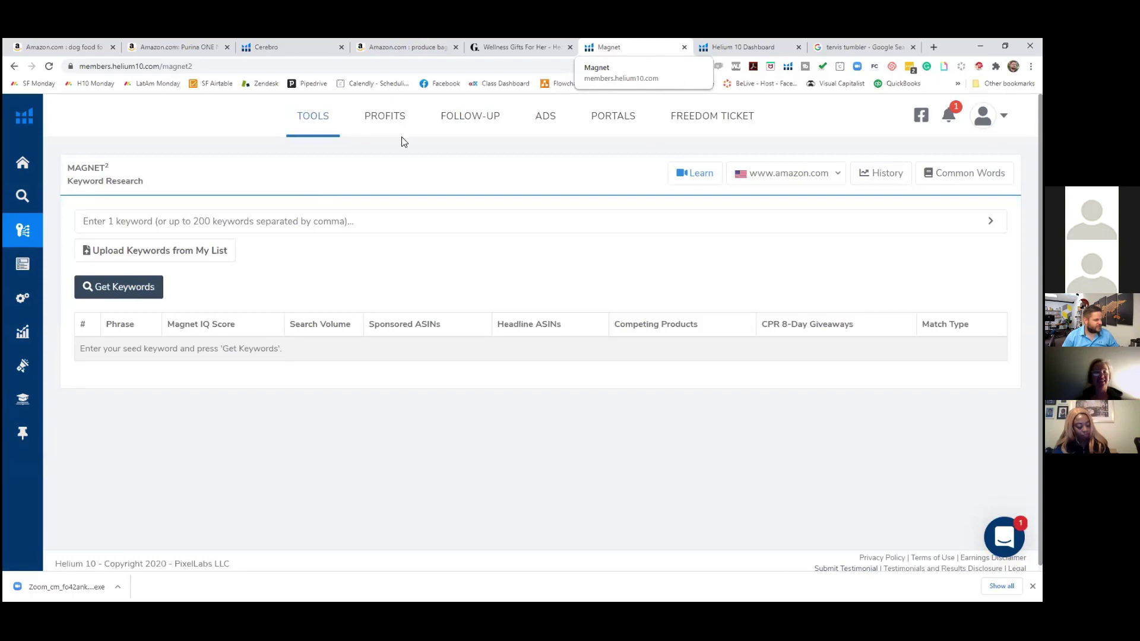
pyautogui.click(151, 222)
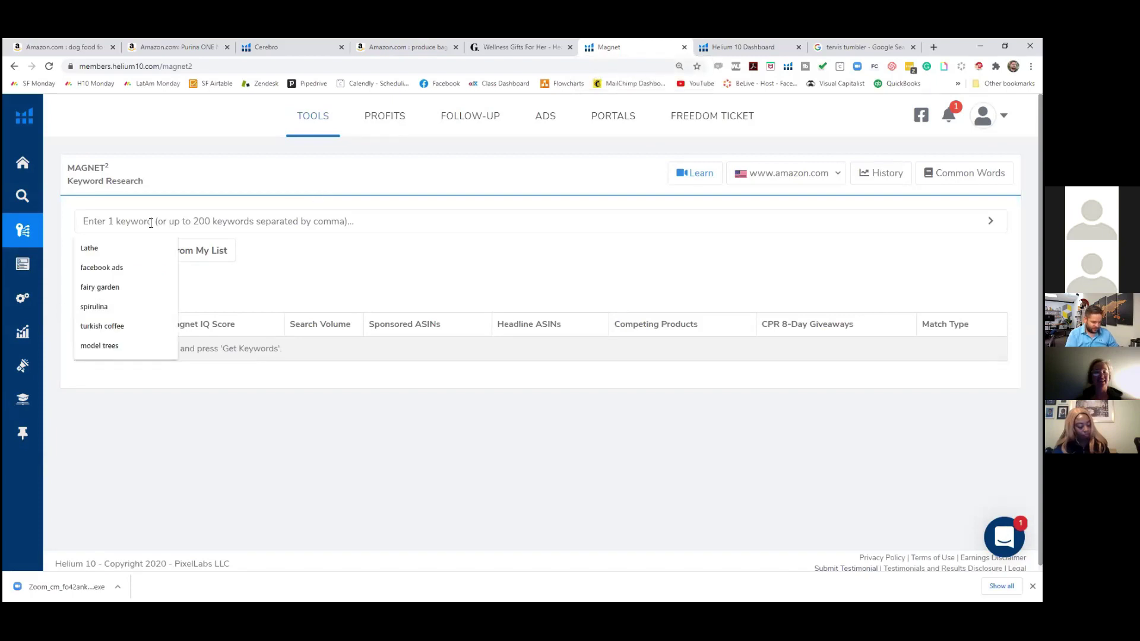
# Run Magnet keyword research for 'produce bags'.
pyautogui.write('produce bags')
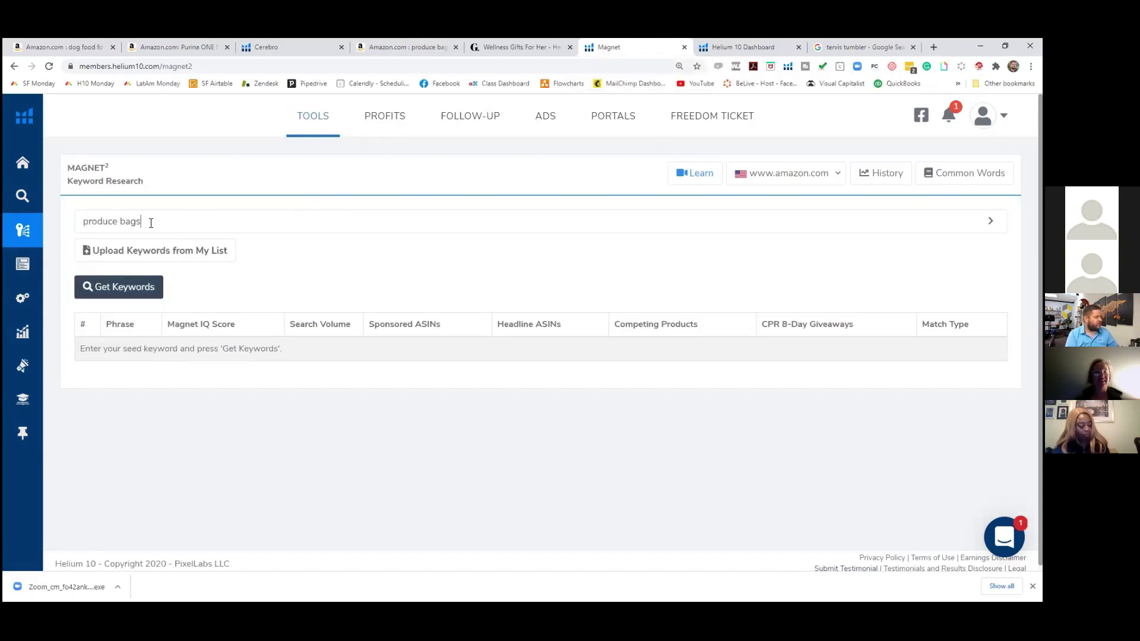
pyautogui.press('Return')
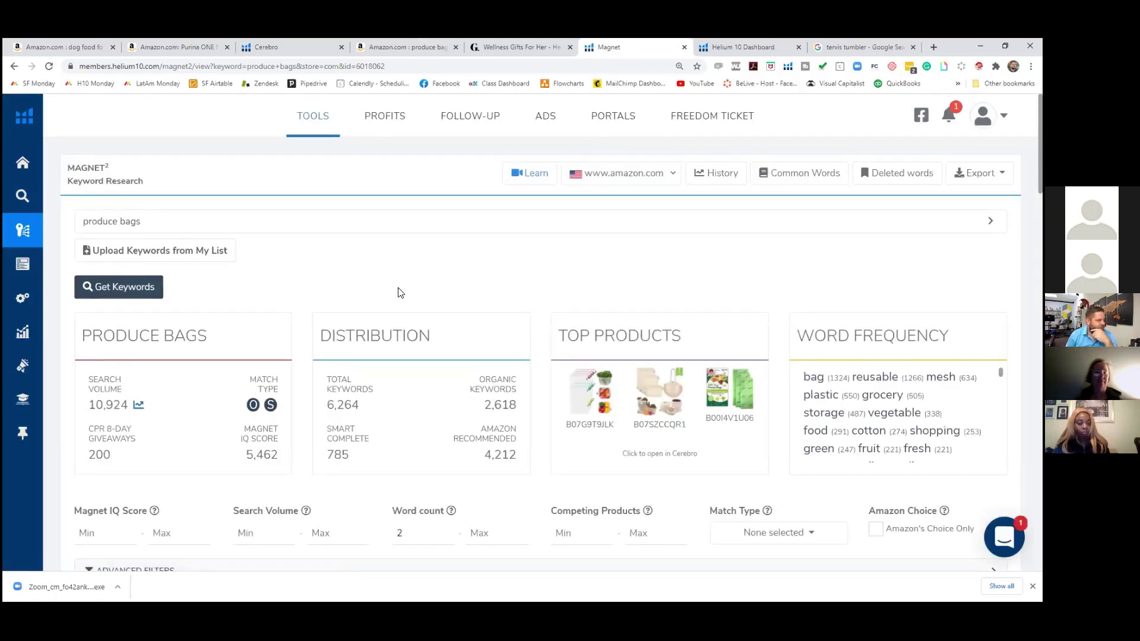
pyautogui.scroll(-4, 400, 293)
pyautogui.scroll(3, 240, 299)
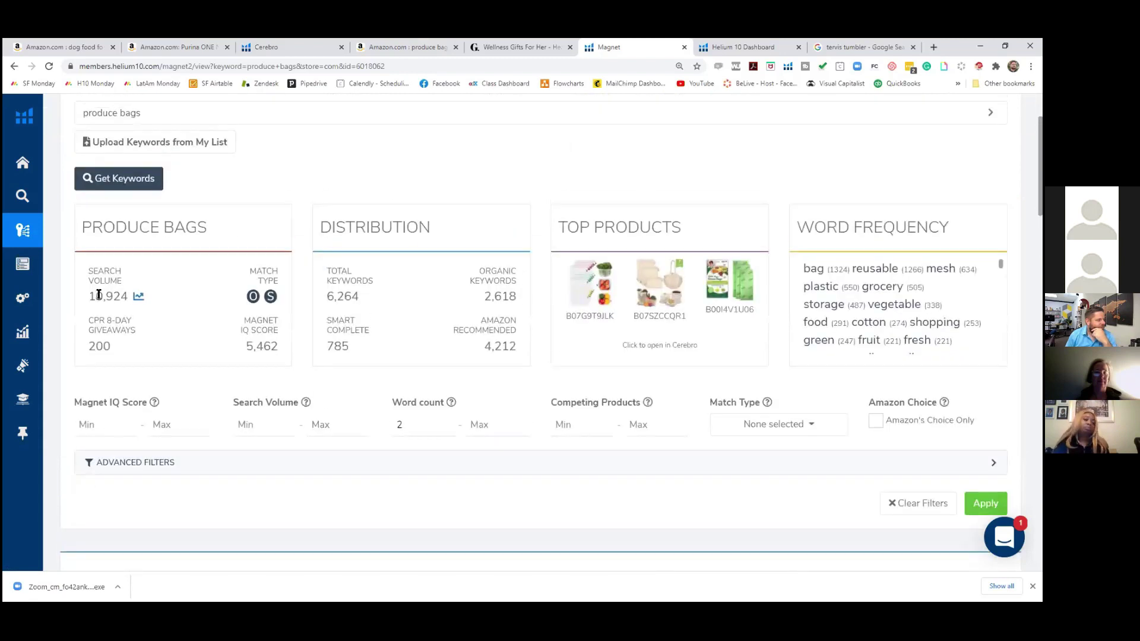
# Check the produce bags search volume history chart, then close it and review the metrics.
pyautogui.click(138, 297)
pyautogui.click(777, 138)
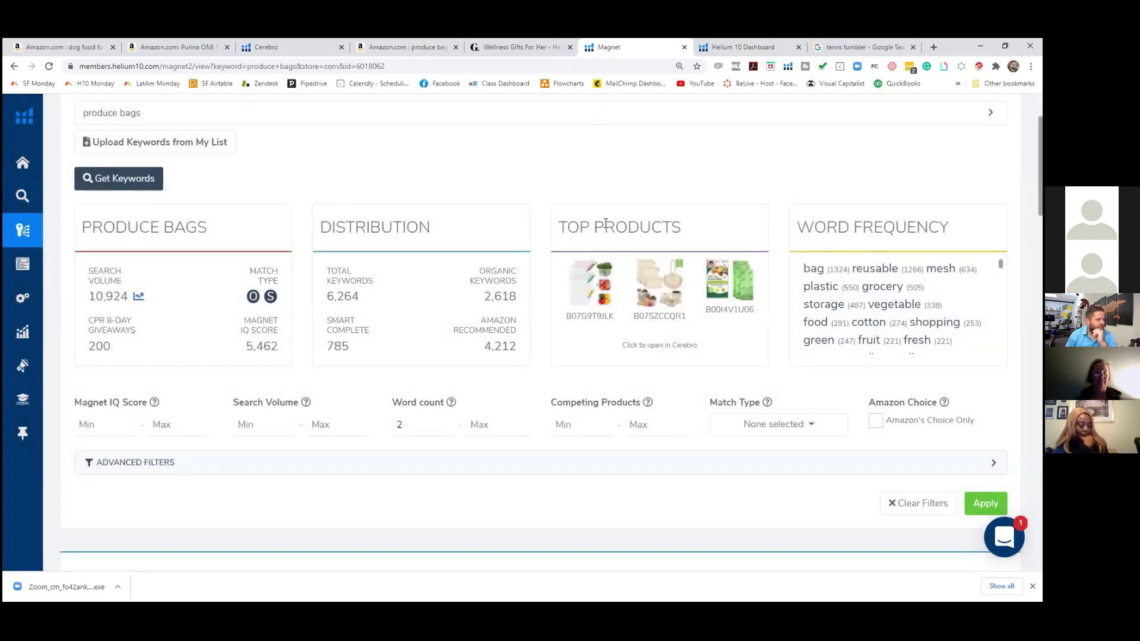
pyautogui.moveTo(645, 230)
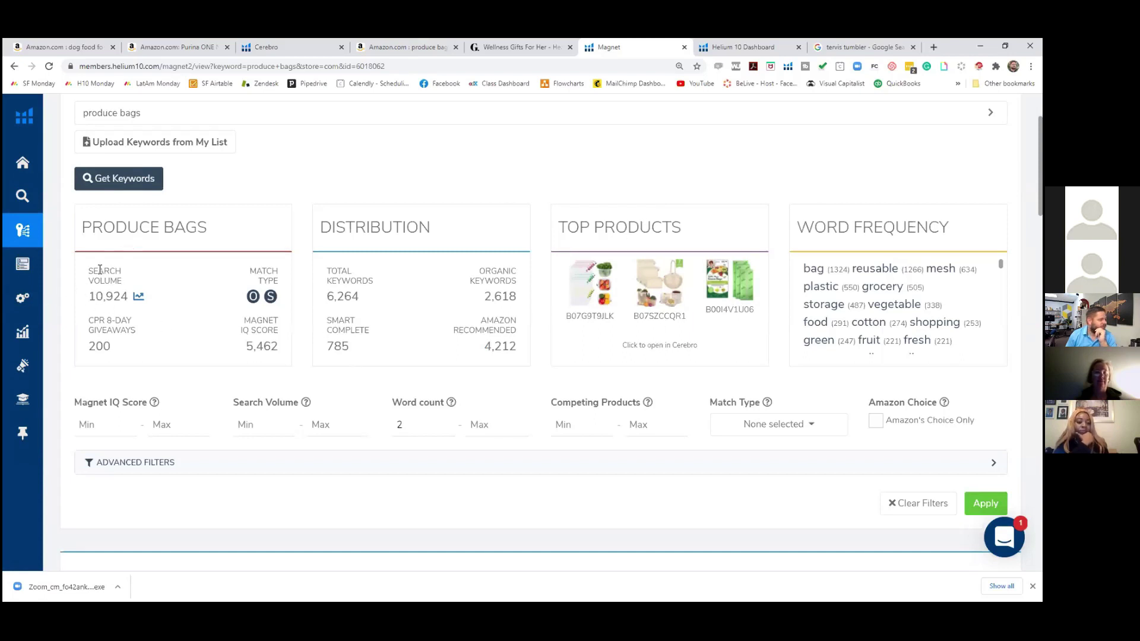
pyautogui.scroll(-5, 297, 297)
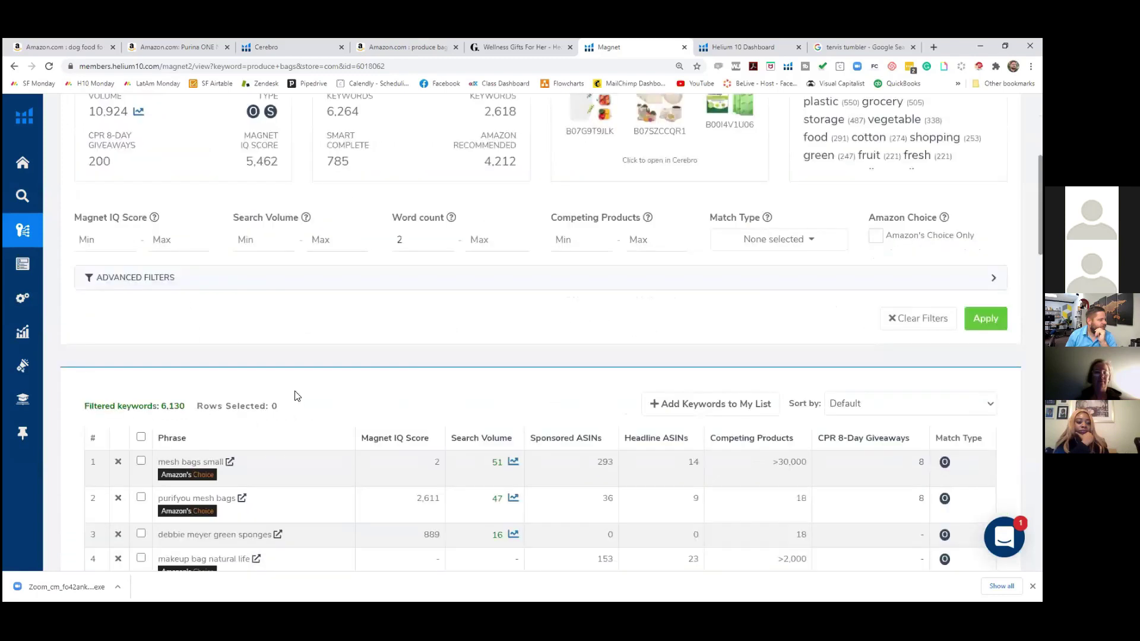
pyautogui.scroll(6, 297, 297)
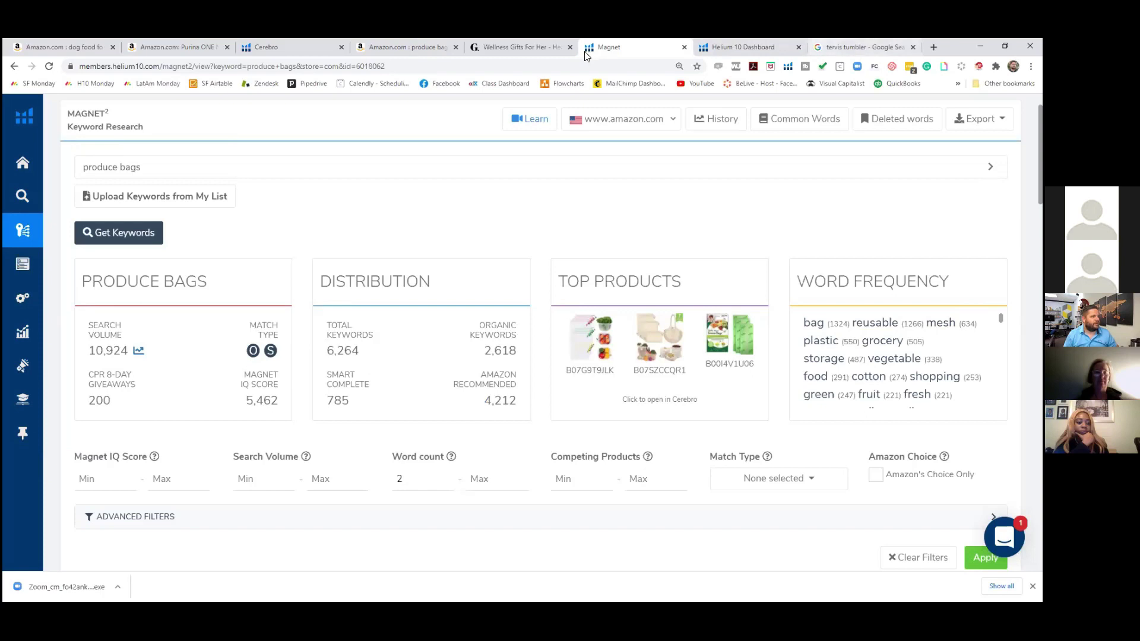
# Browse the Amazon produce bags results with their Helium 10 ranks, ASINs and seller counts.
pyautogui.click(409, 55)
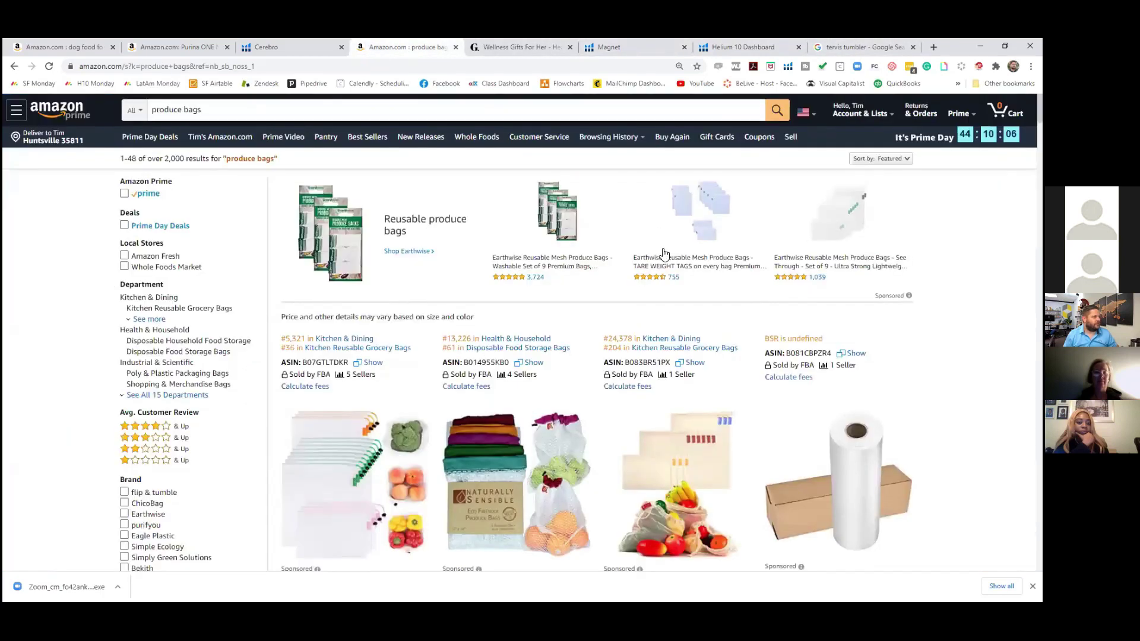
pyautogui.scroll(-5, 860, 245)
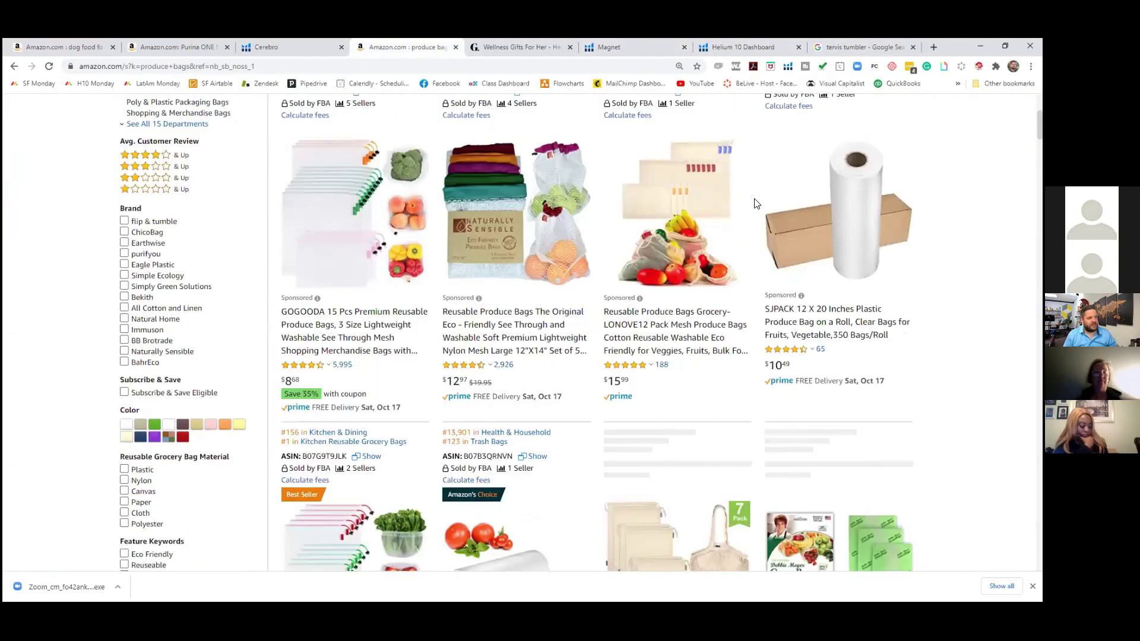
pyautogui.scroll(-5, 861, 238)
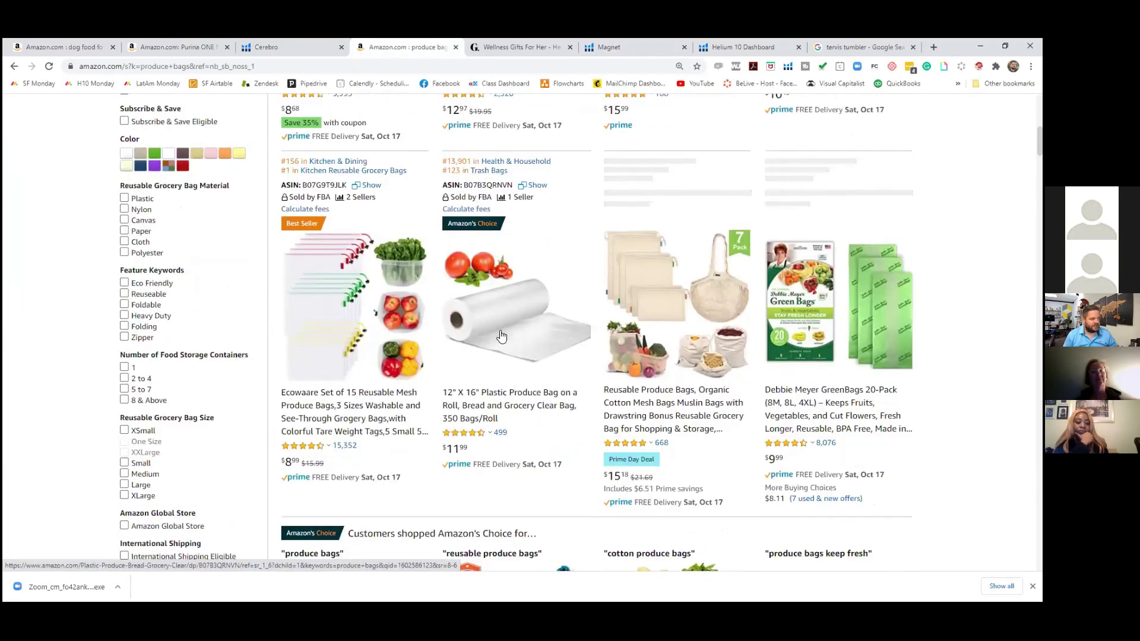
pyautogui.scroll(-5, 742, 279)
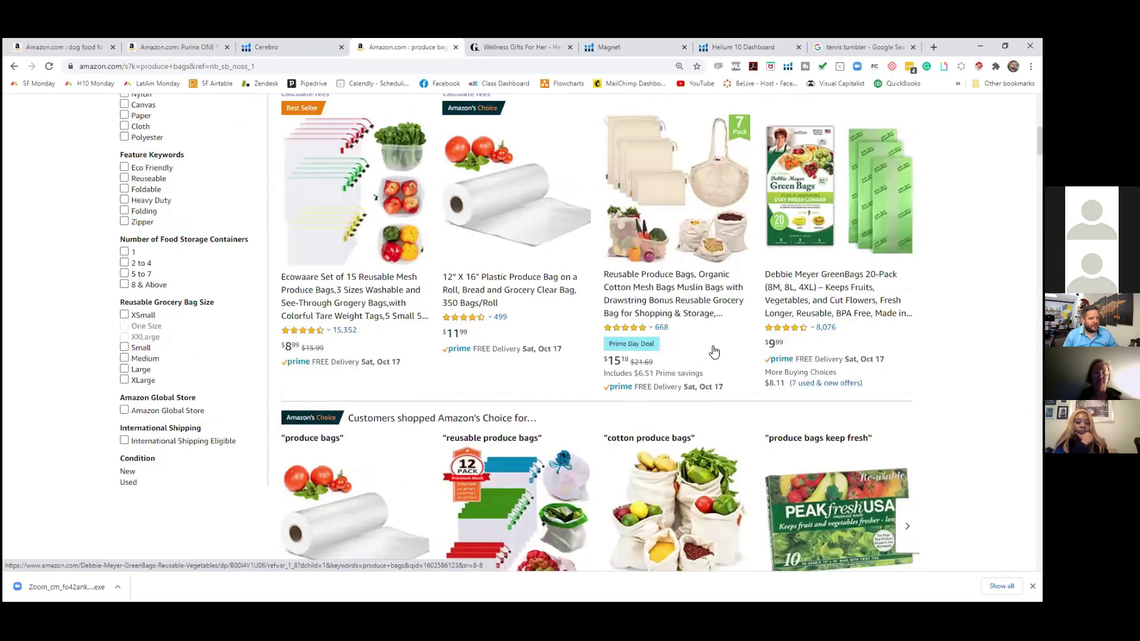
pyautogui.scroll(-15, 794, 301)
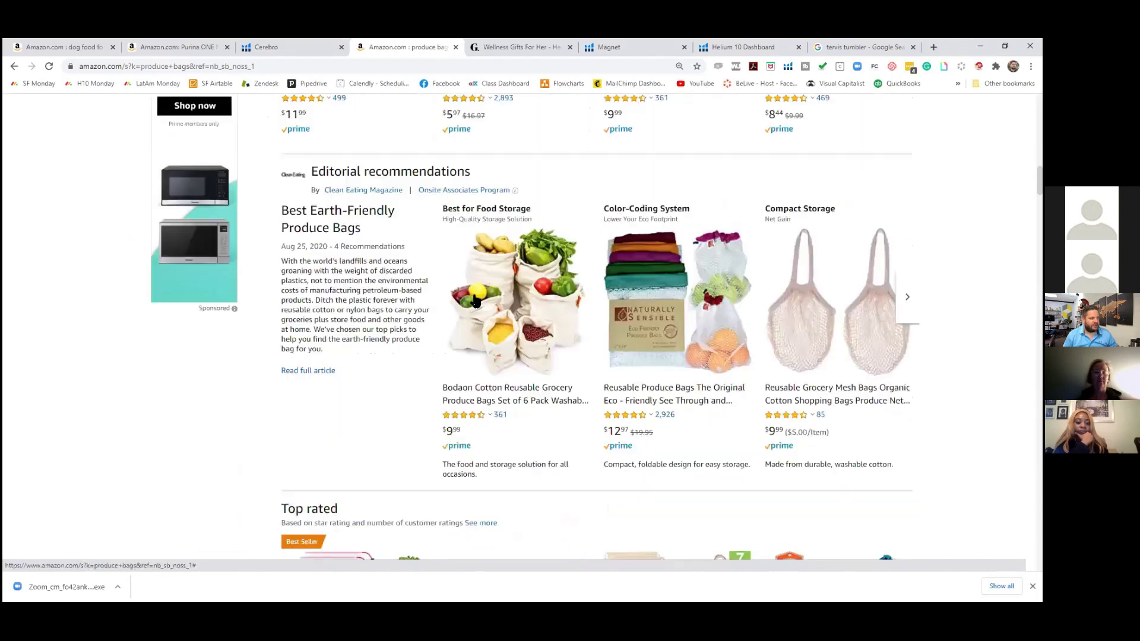
pyautogui.scroll(-3, 718, 297)
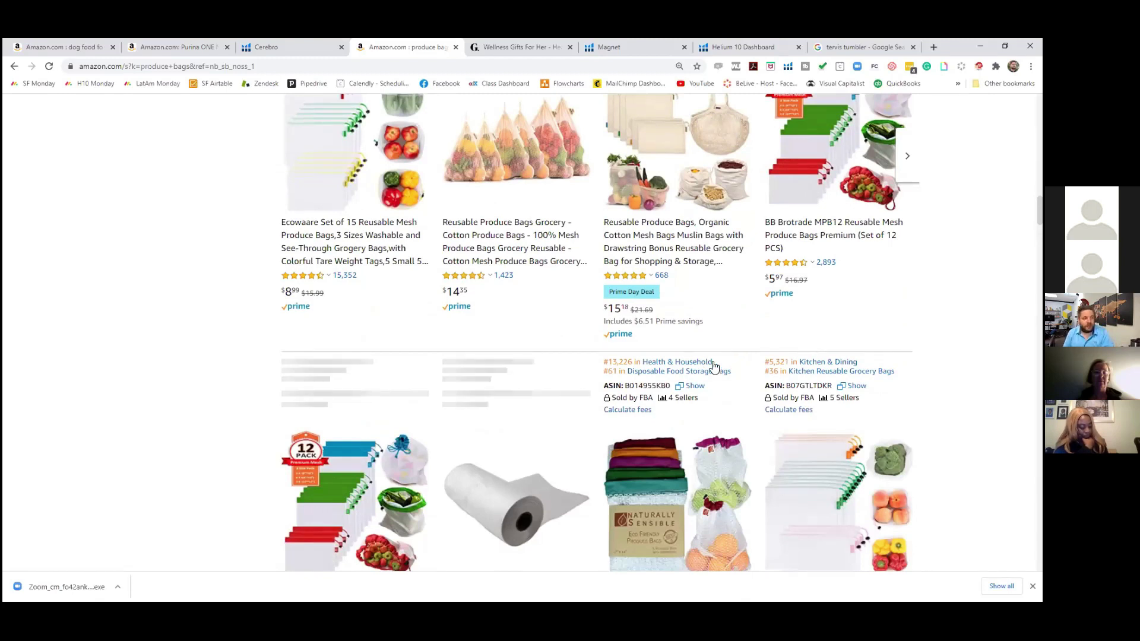
pyautogui.scroll(-2, 807, 287)
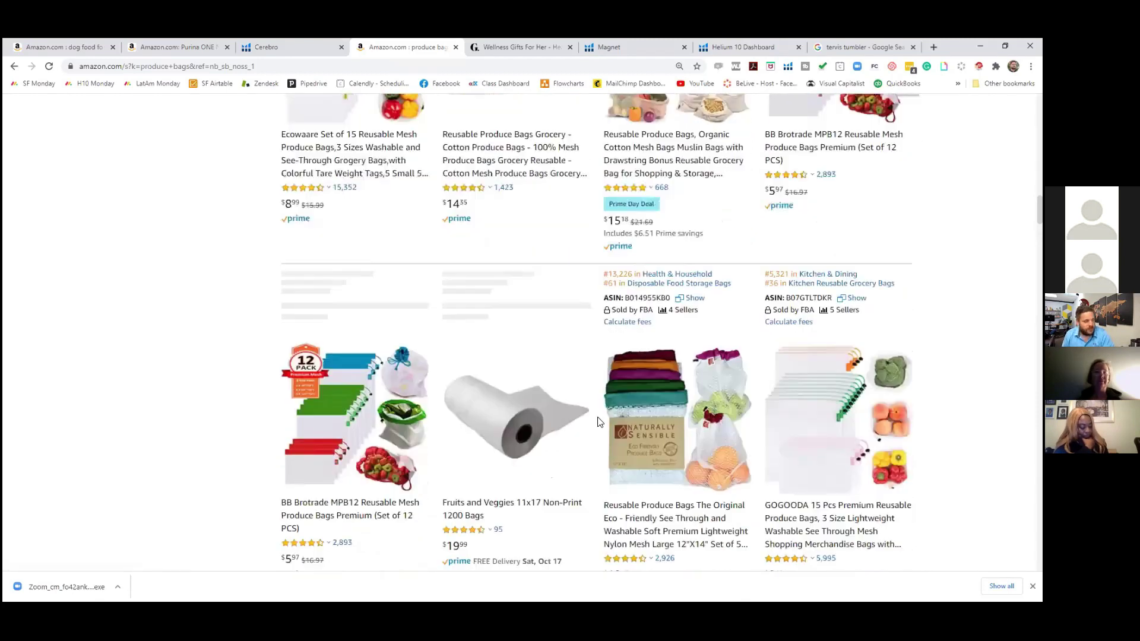
pyautogui.scroll(-6, 825, 403)
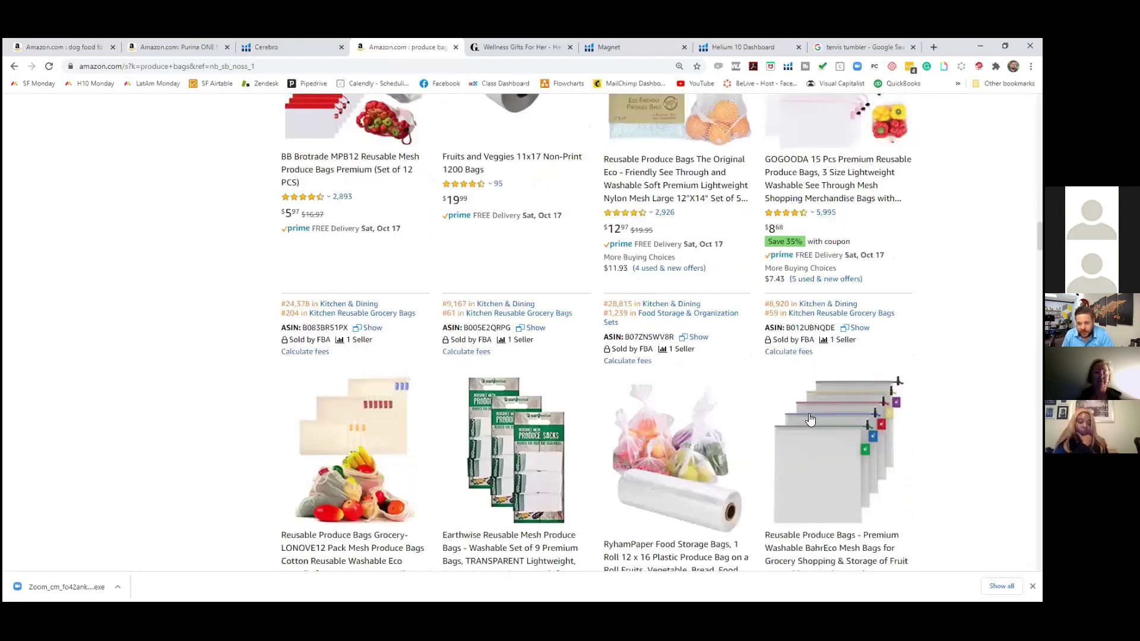
# Back in Magnet, sort the keywords by search volume, highest first.
pyautogui.click(643, 46)
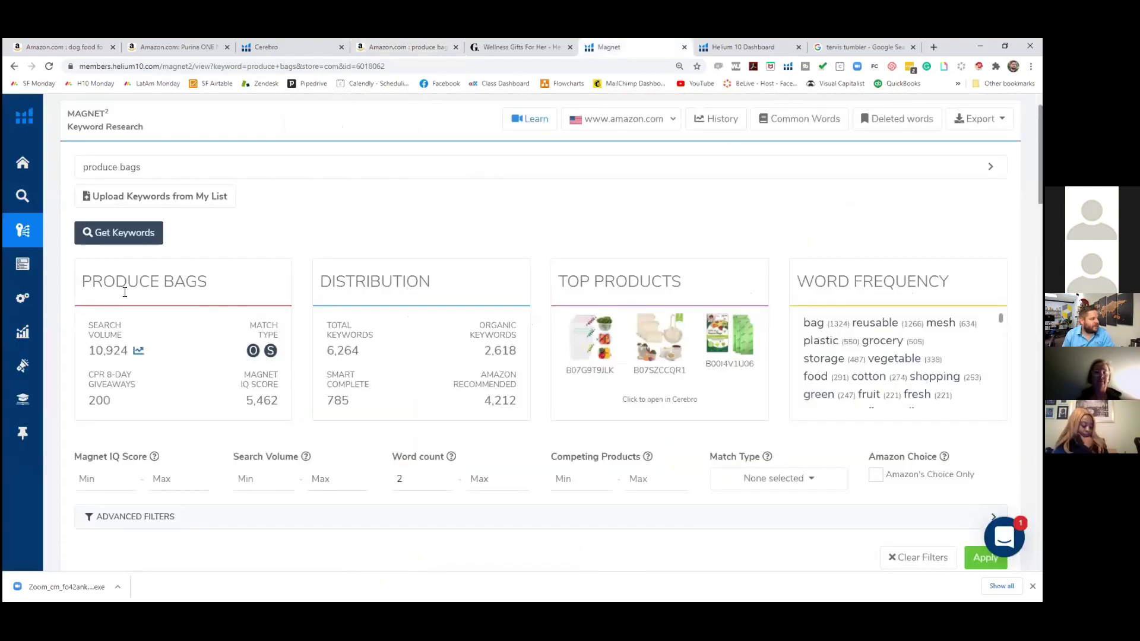
pyautogui.scroll(-6, 232, 323)
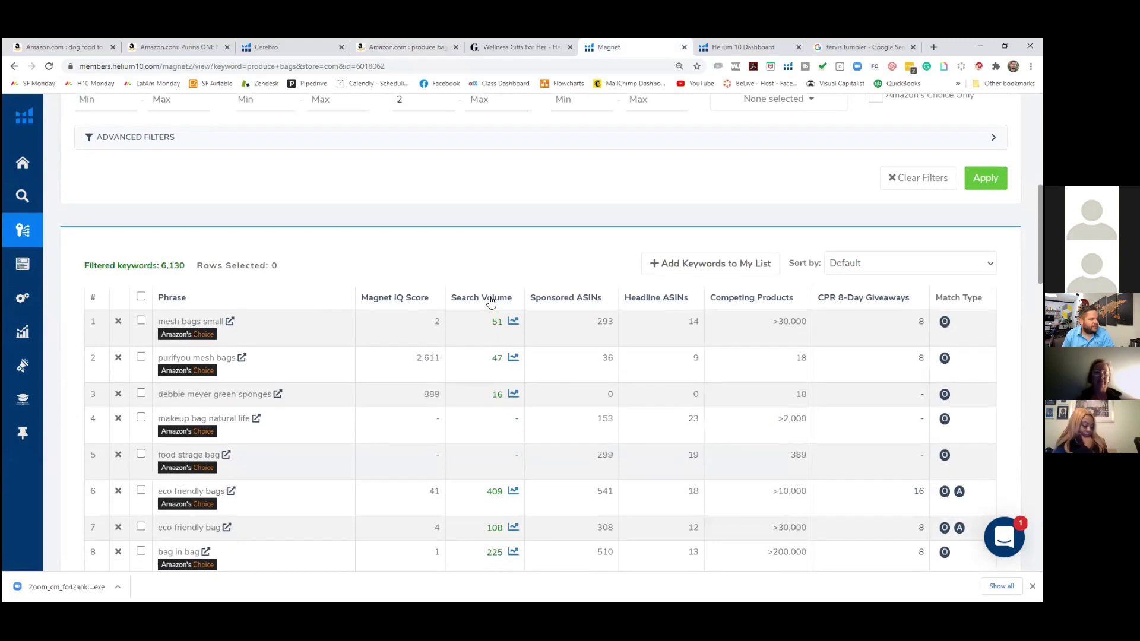
pyautogui.click(490, 298)
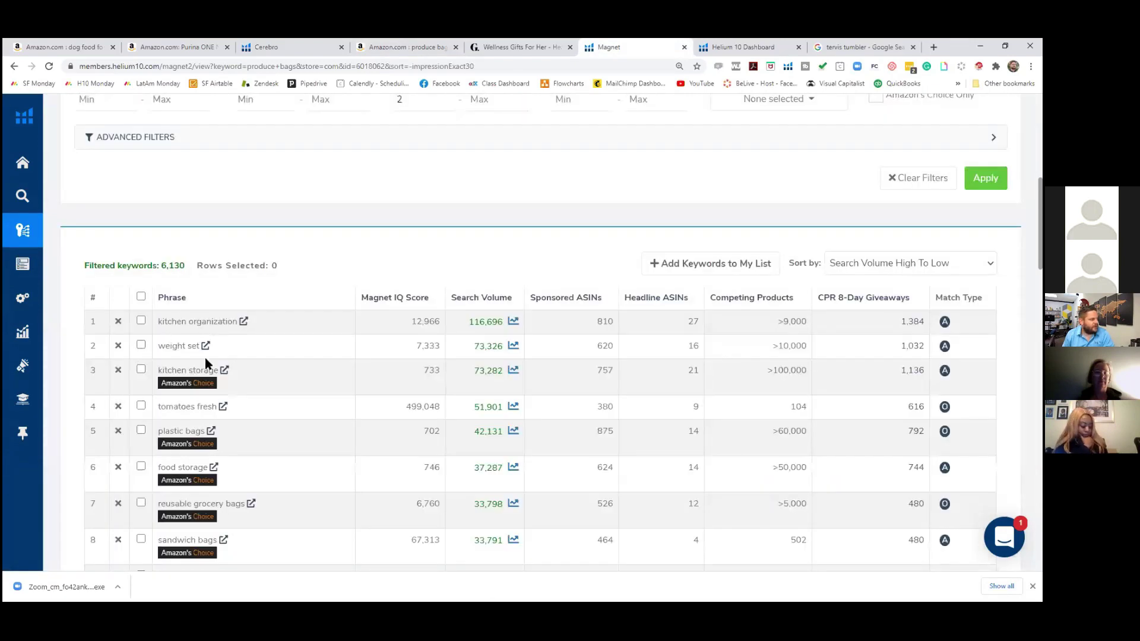
pyautogui.scroll(-1, 197, 400)
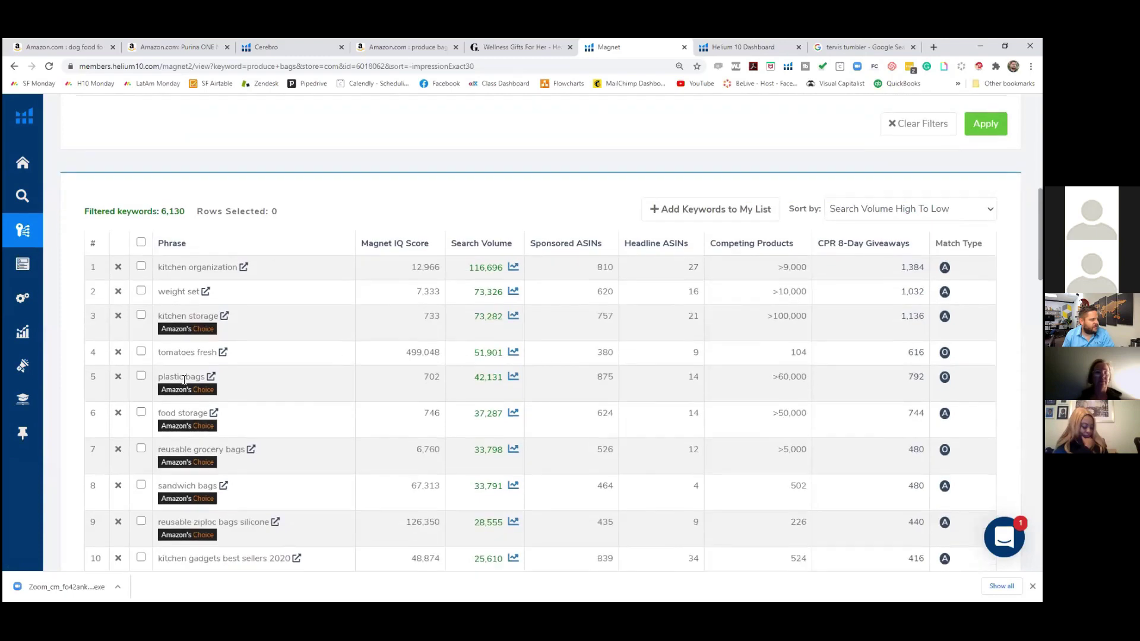
pyautogui.scroll(5, 184, 380)
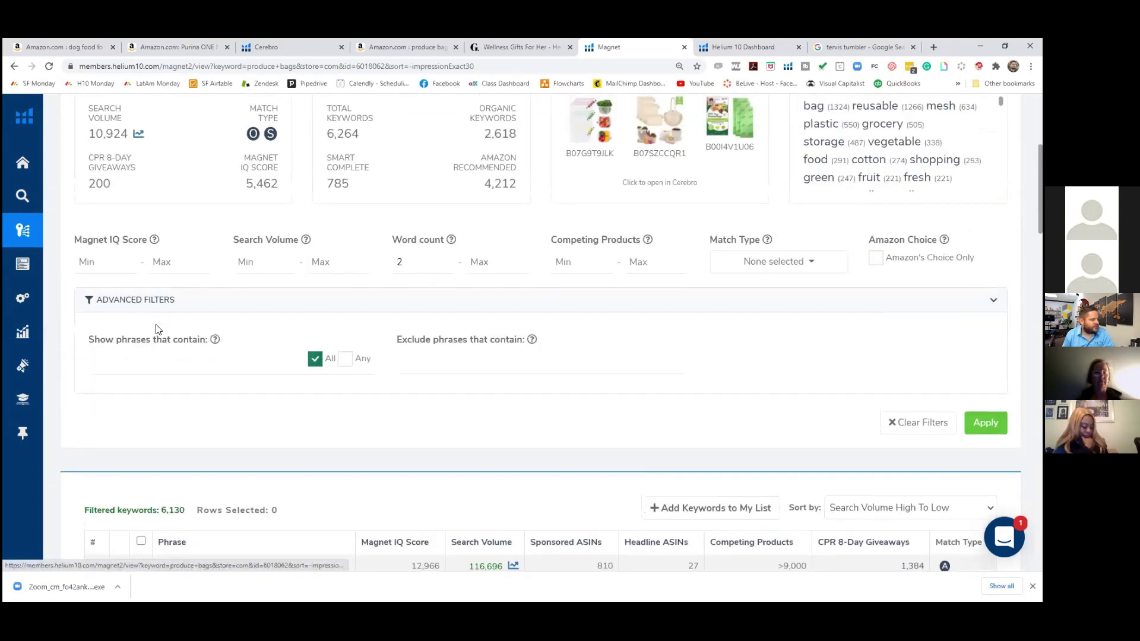
# Filter to phrases containing 'bags' and review the 3,198 remaining keywords.
pyautogui.click(172, 363)
pyautogui.write('bags')
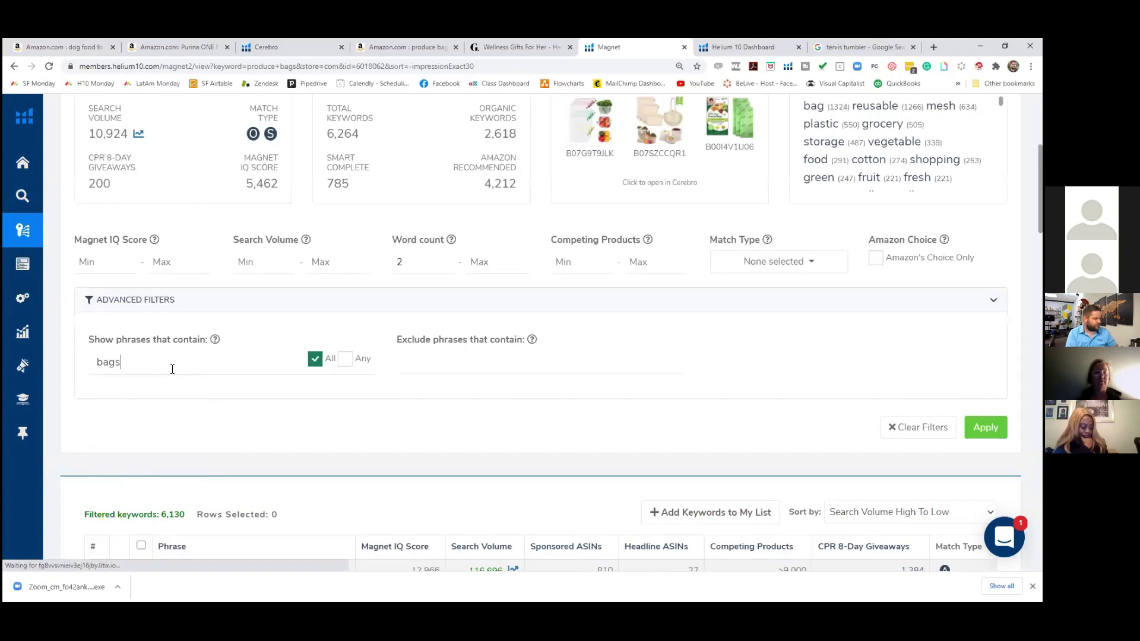
pyautogui.press('Return')
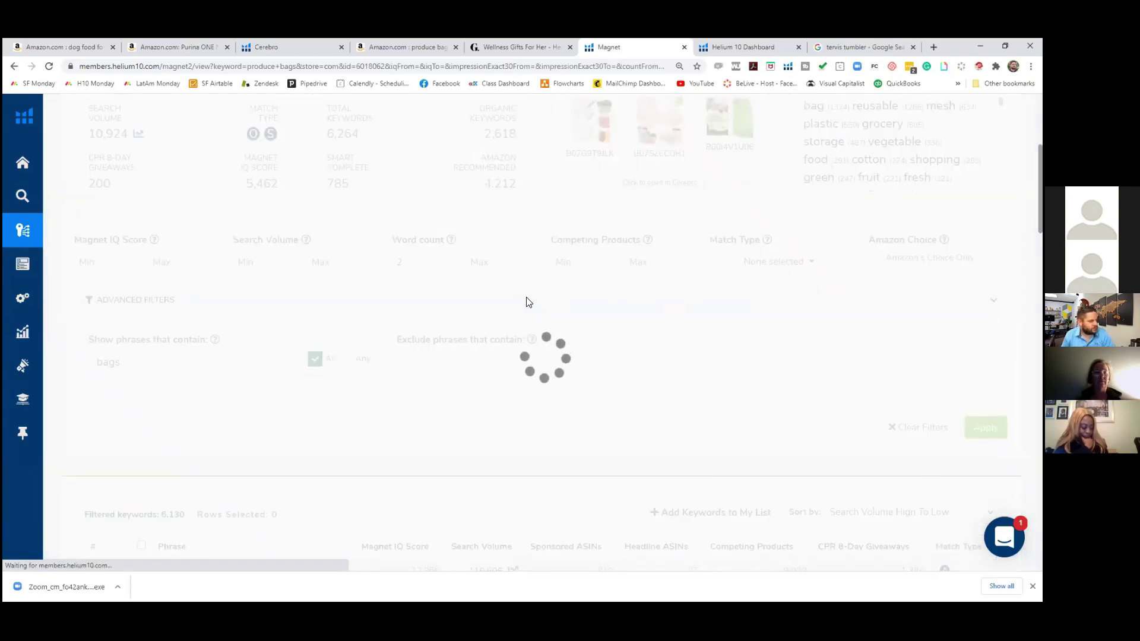
pyautogui.scroll(-3, 181, 372)
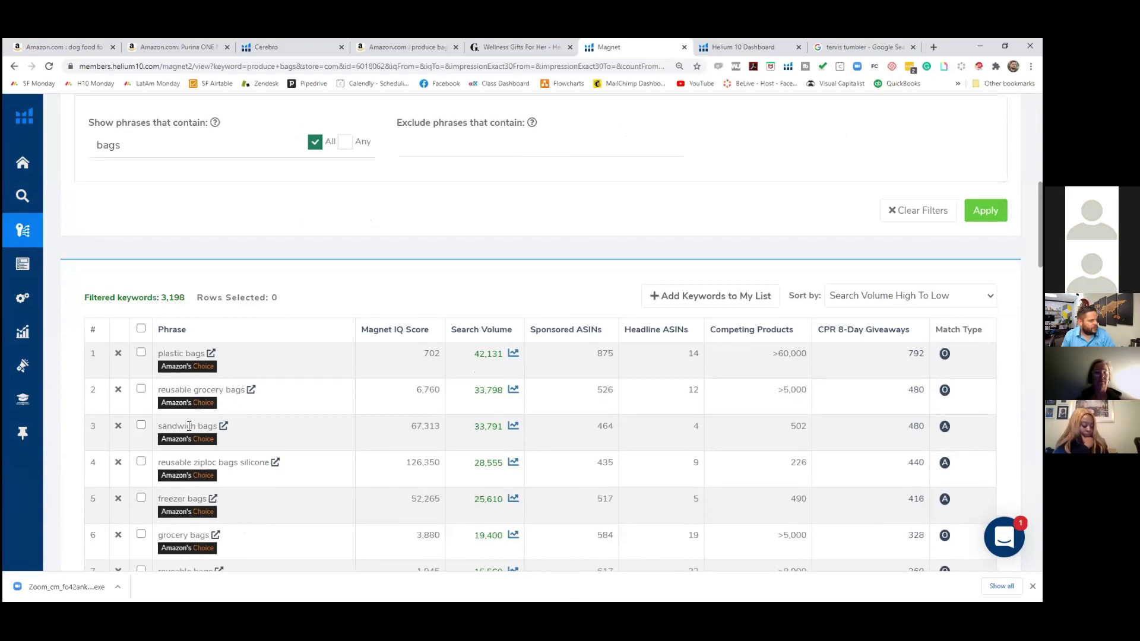
pyautogui.scroll(-1, 166, 469)
pyautogui.scroll(-3, 287, 468)
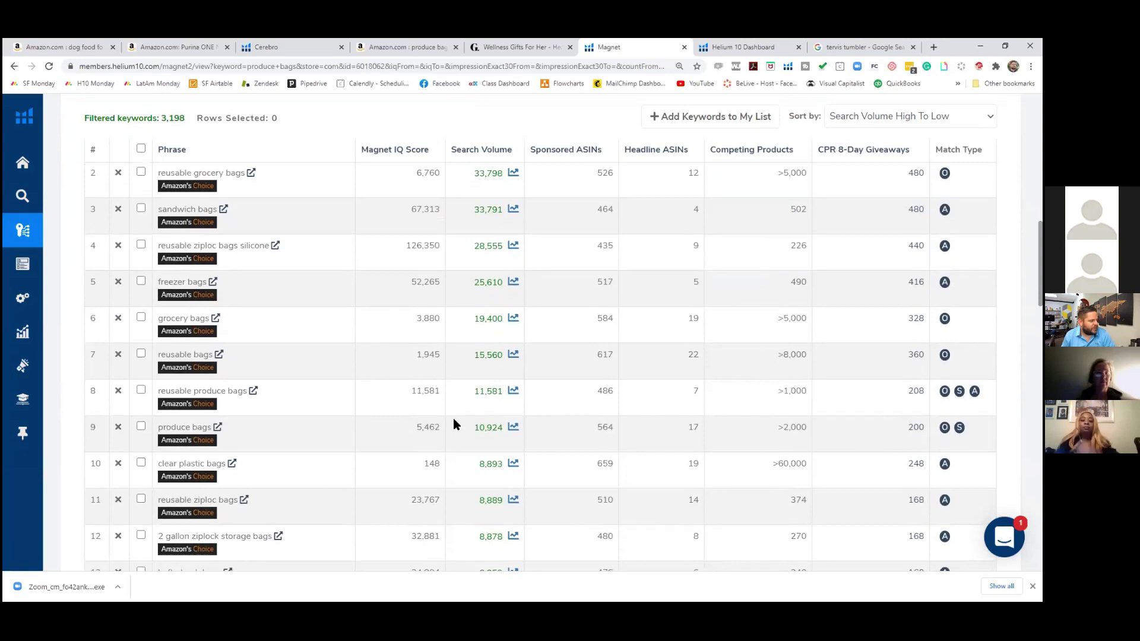
pyautogui.scroll(-1, 182, 459)
pyautogui.scroll(-2, 182, 459)
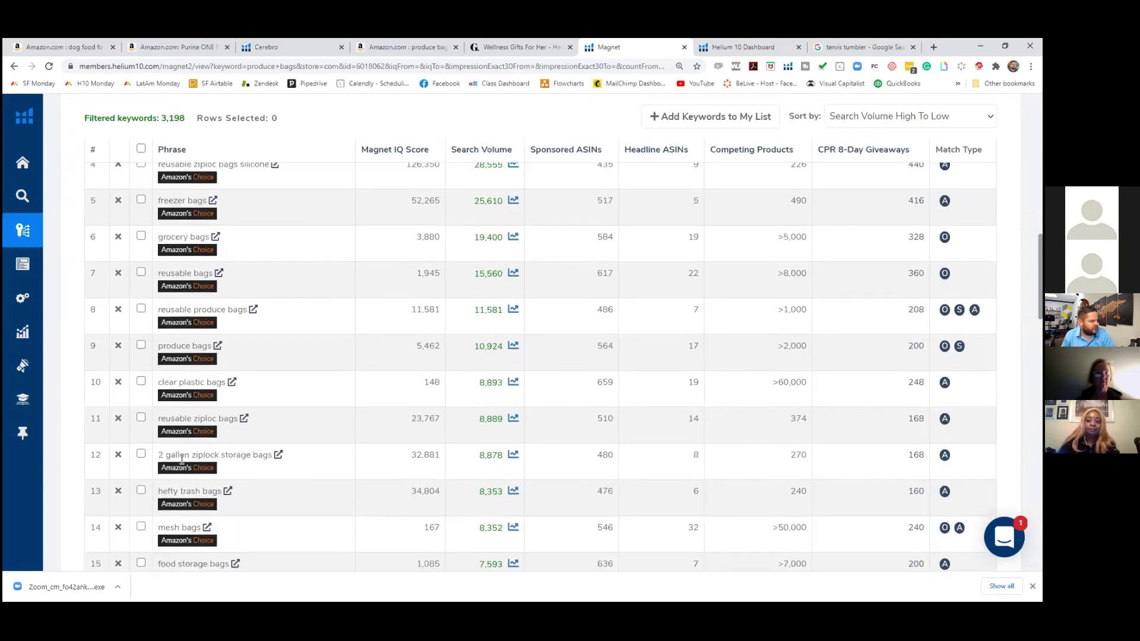
pyautogui.scroll(-3, 196, 449)
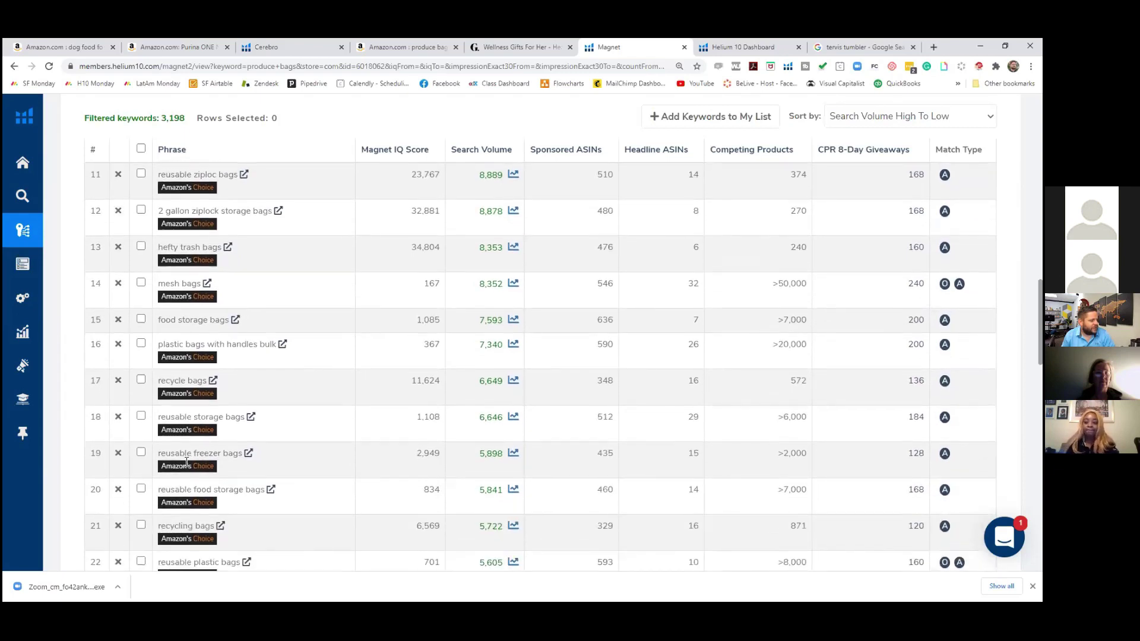
pyautogui.scroll(-3, 196, 469)
pyautogui.scroll(15, 192, 512)
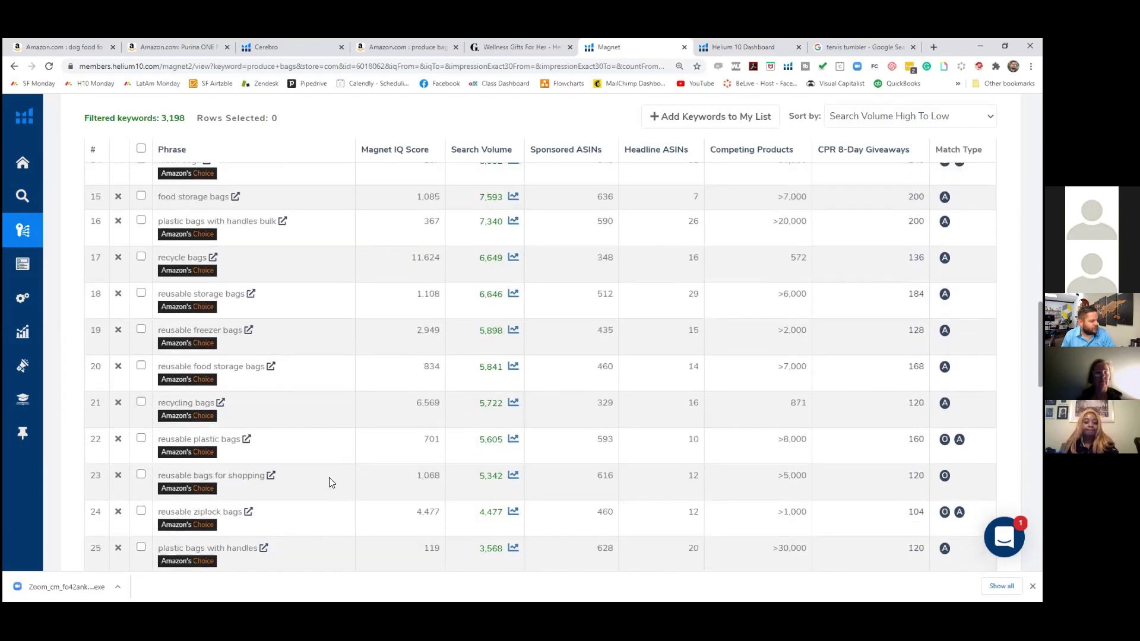
pyautogui.scroll(-2, 148, 433)
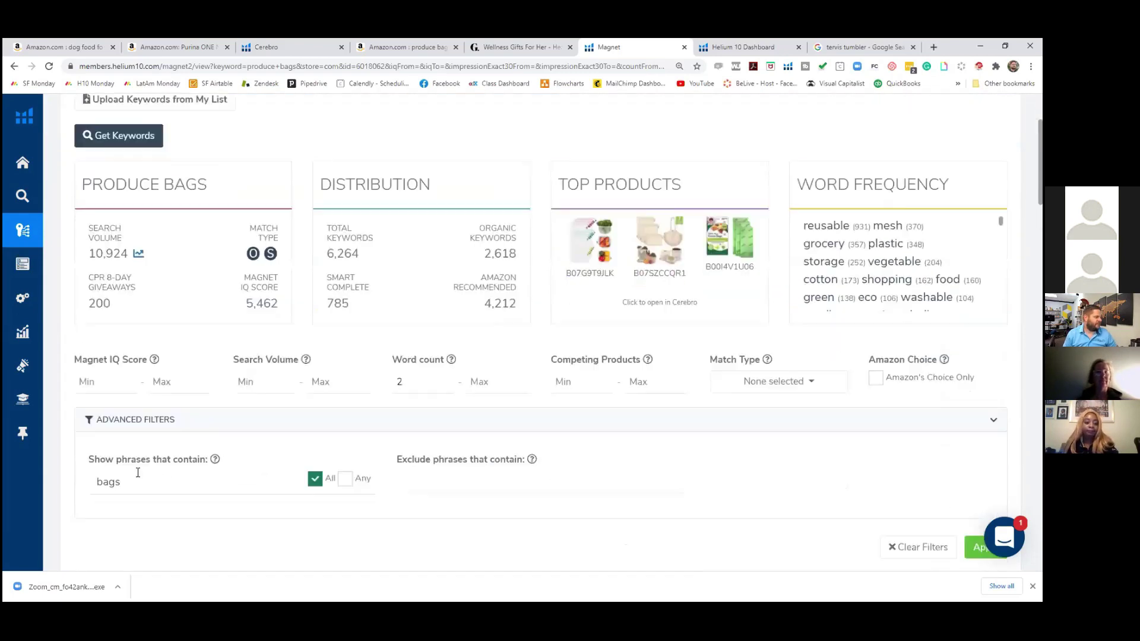
pyautogui.moveTo(124, 471); pyautogui.dragTo(67, 471)
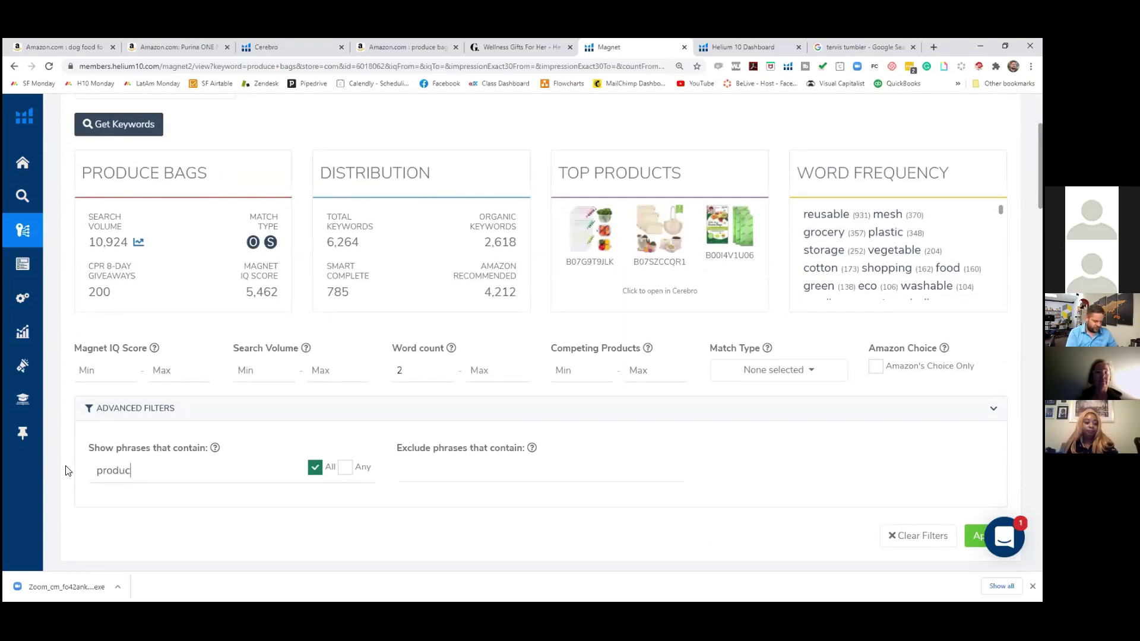
pyautogui.write('e')
pyautogui.press('Return')
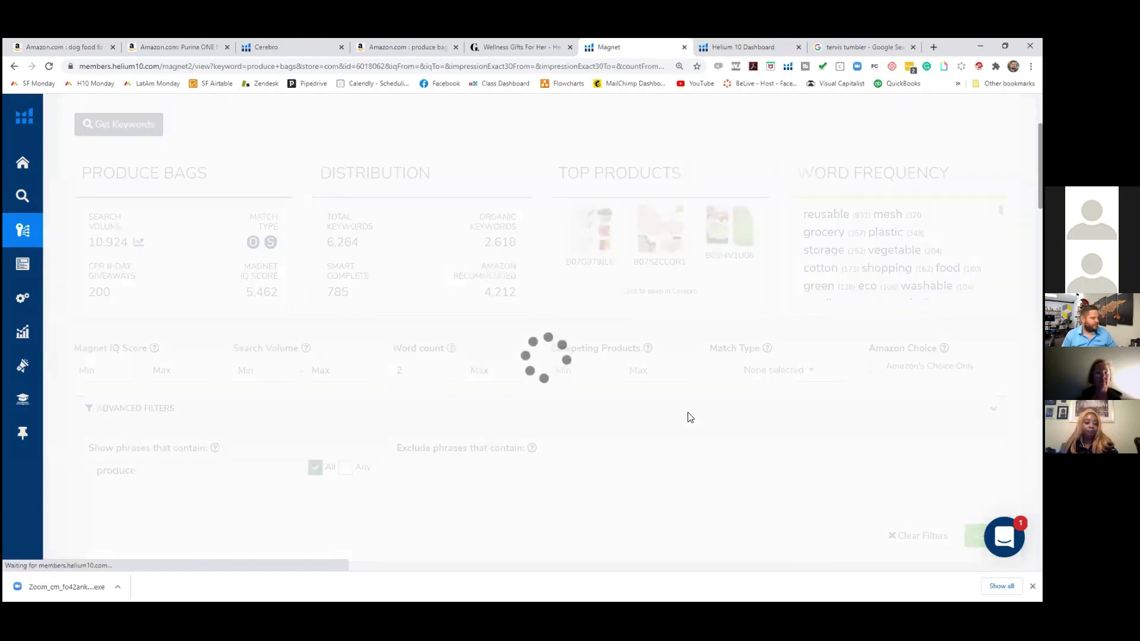
pyautogui.scroll(-5, 552, 282)
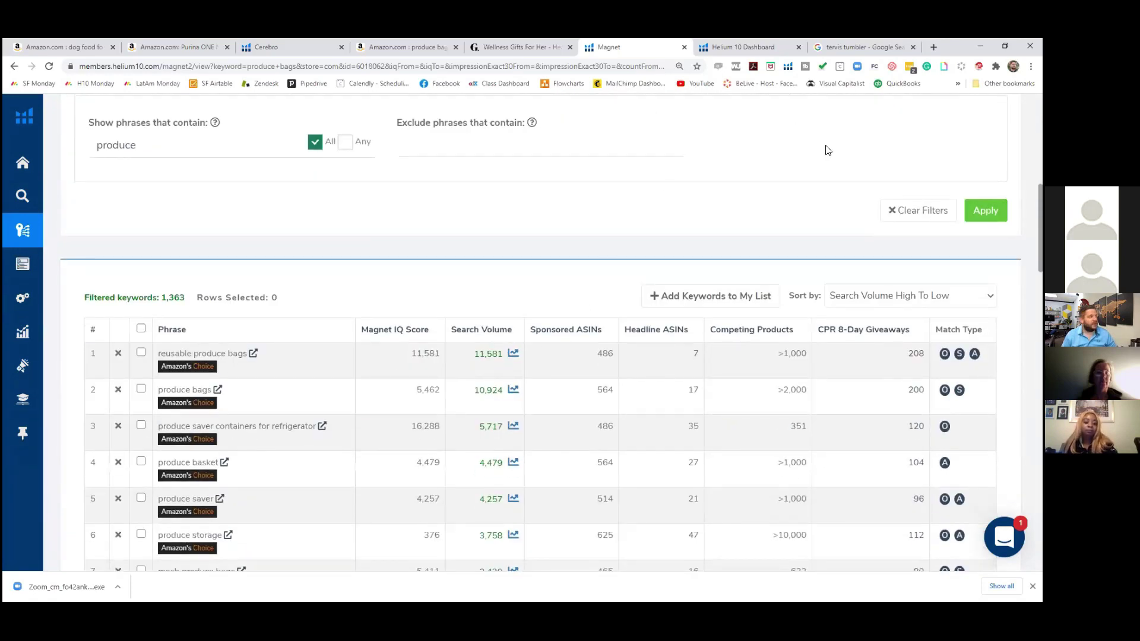
pyautogui.scroll(8, 381, 205)
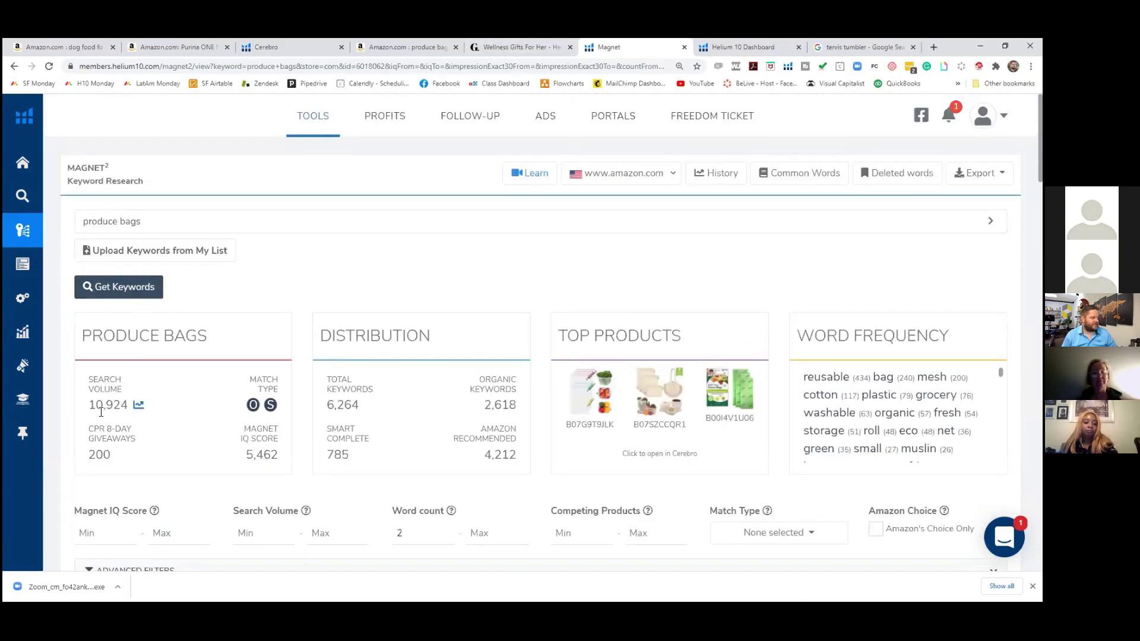
pyautogui.scroll(-9, 491, 367)
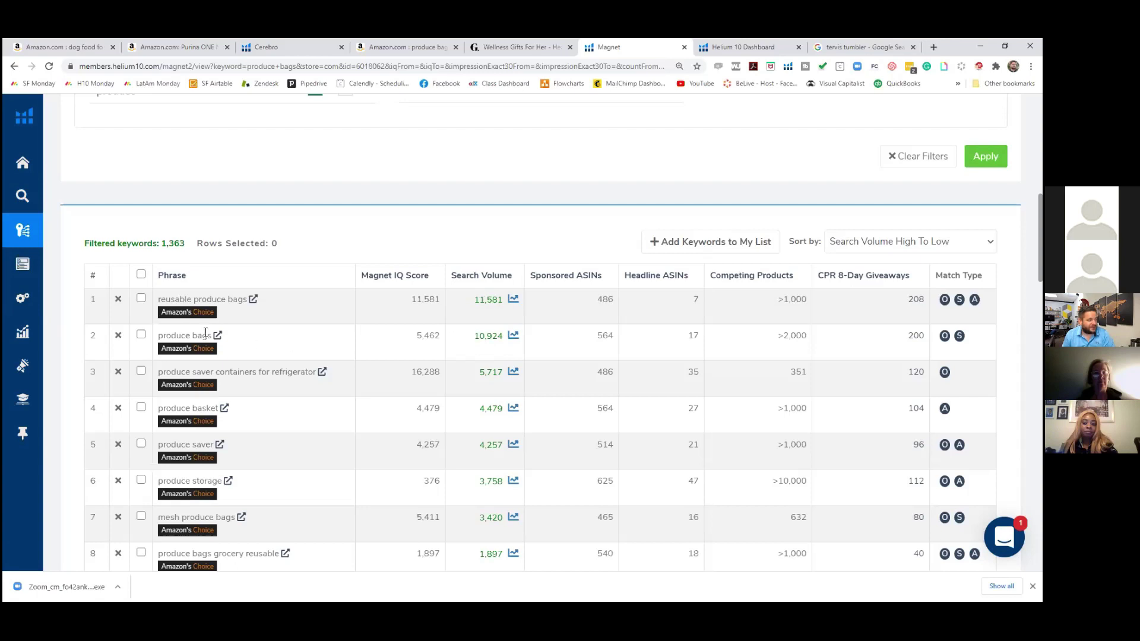
# Mark 'mesh produce bags' as relevant, then look up 'reusable mesh produce bags' on Amazon.
pyautogui.scroll(-2, 310, 300)
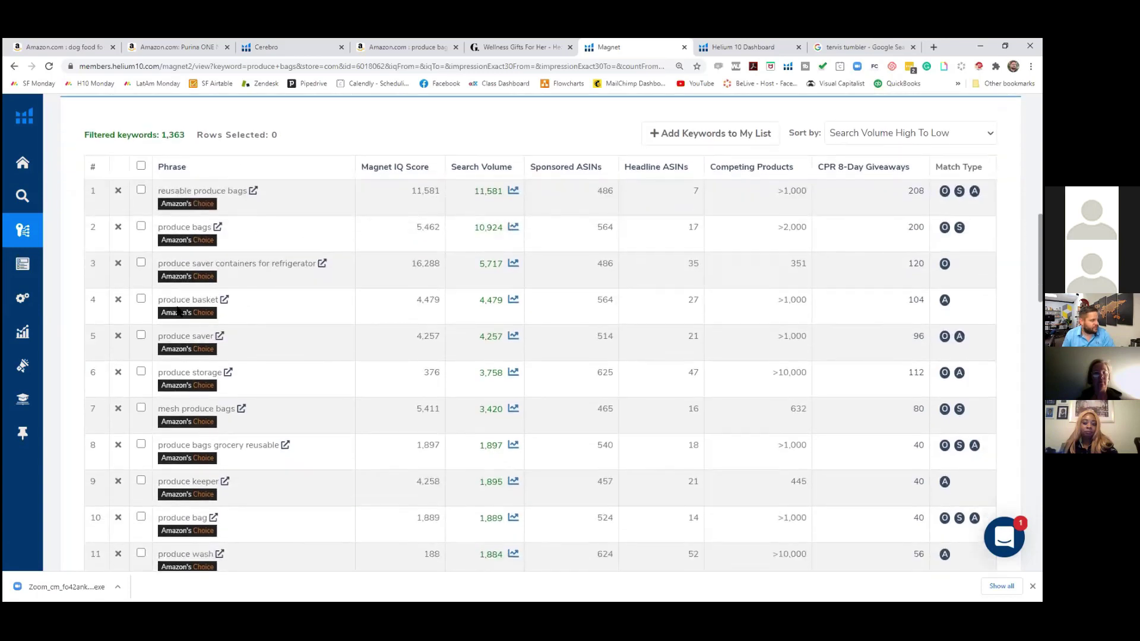
pyautogui.scroll(1, 194, 361)
pyautogui.scroll(-3, 203, 378)
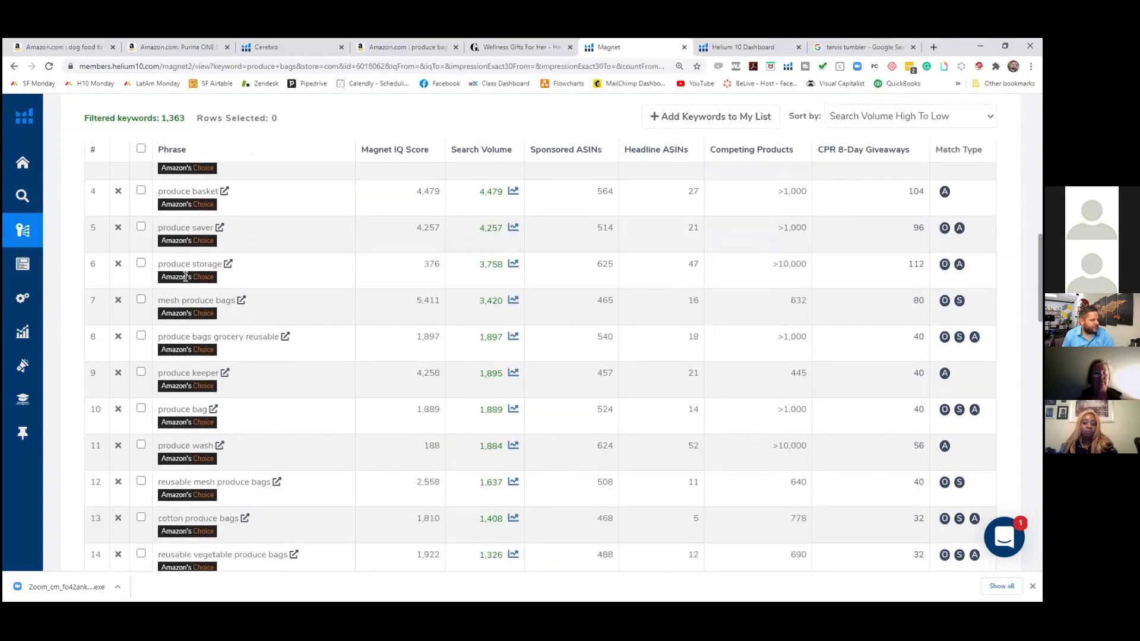
pyautogui.click(141, 300)
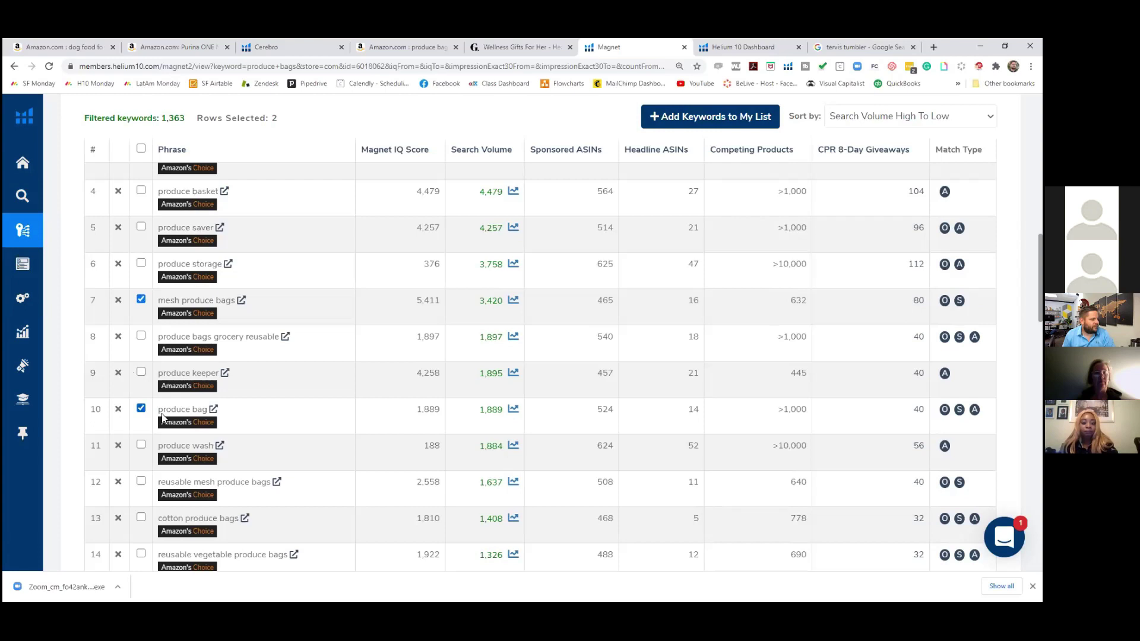
pyautogui.scroll(5, 270, 400)
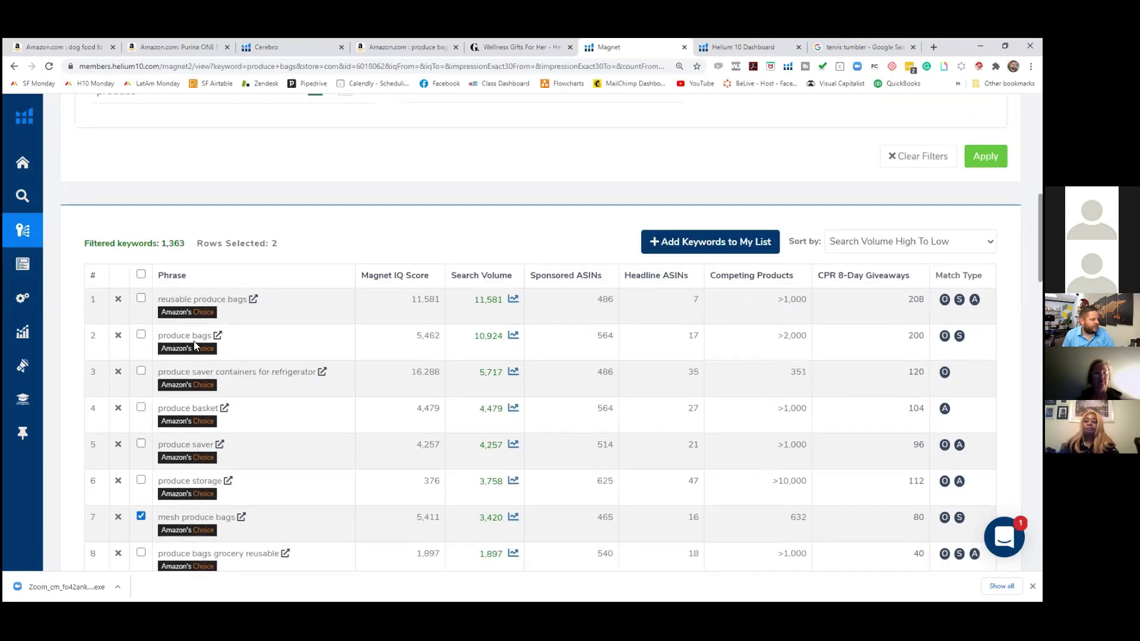
pyautogui.scroll(-5, 241, 333)
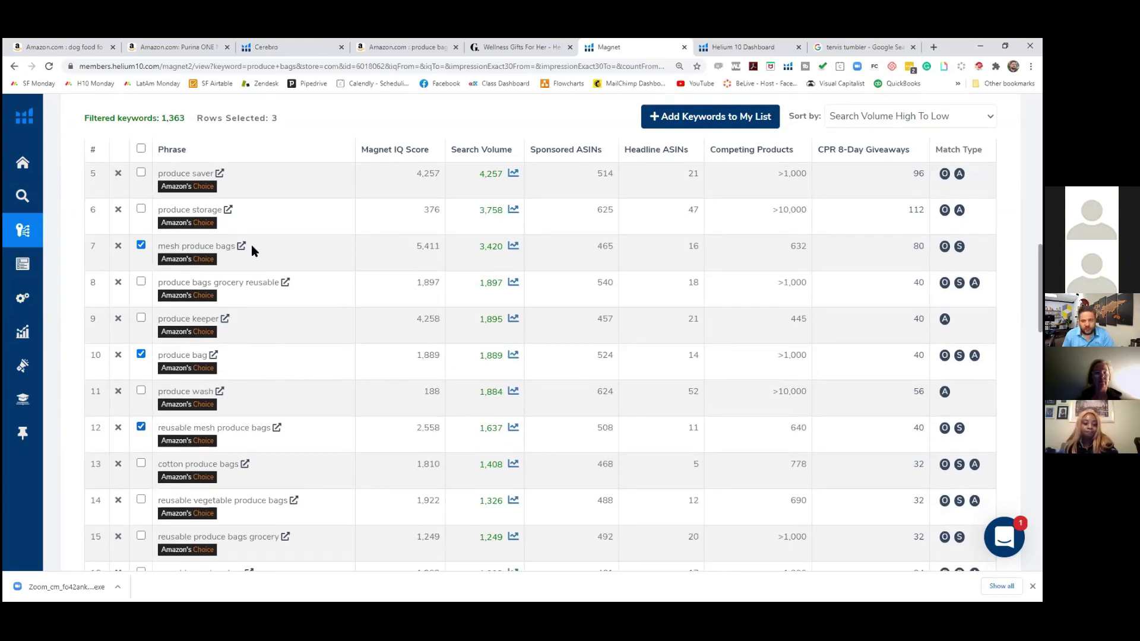
pyautogui.click(277, 429)
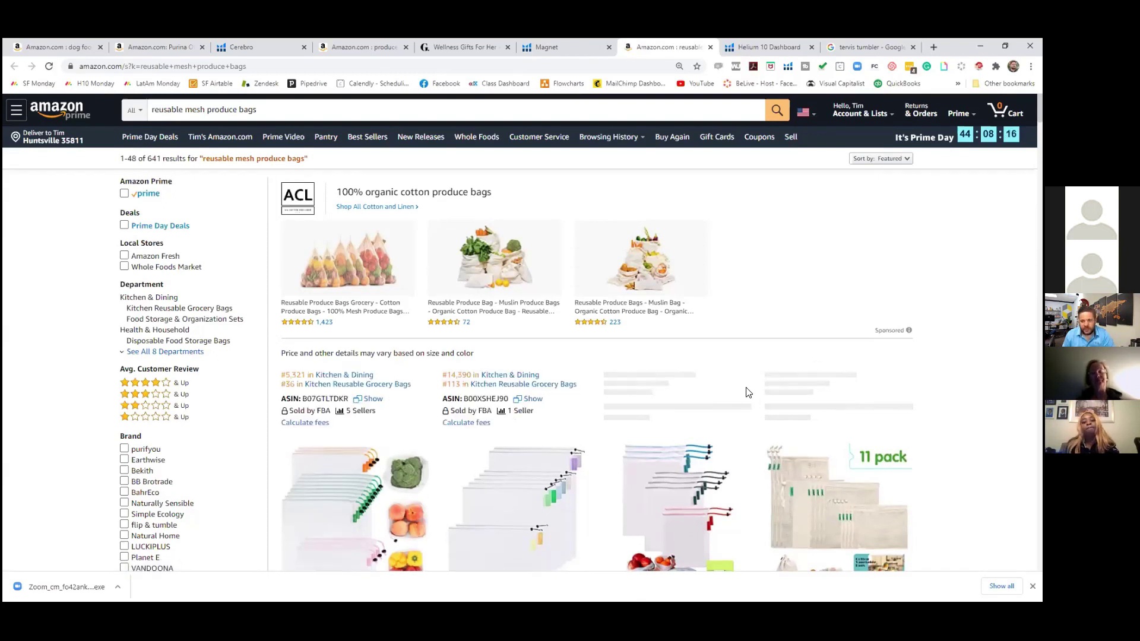
# Go from the goop gifts page back to Amazon's 'produce bags' results and browse the Amazon's Choice listings.
pyautogui.scroll(-10, 743, 318)
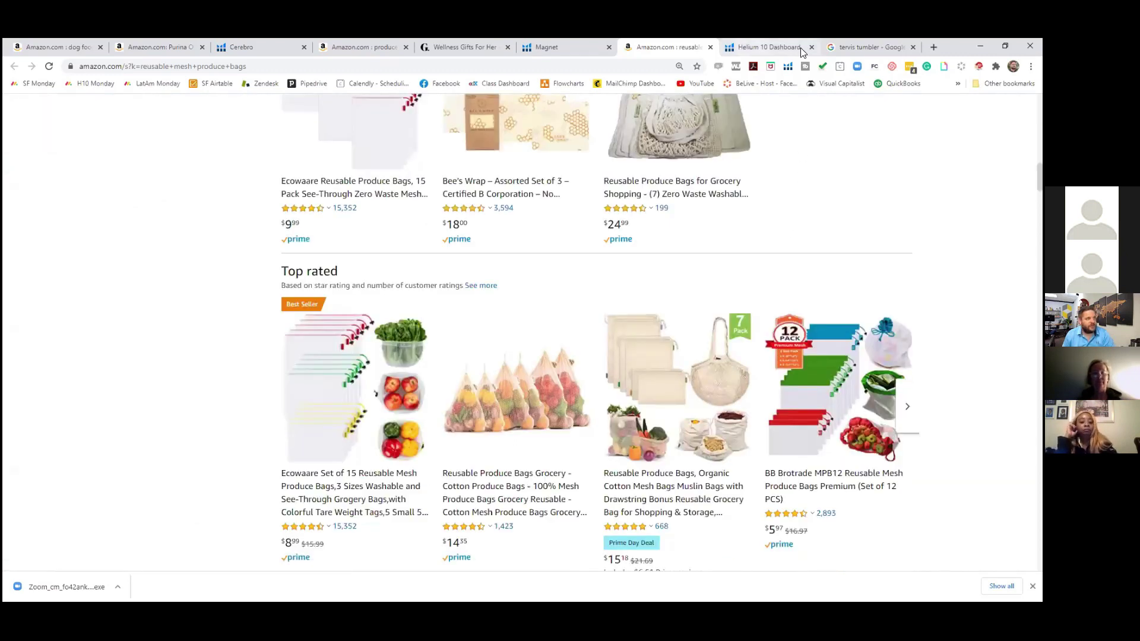
pyautogui.click(463, 47)
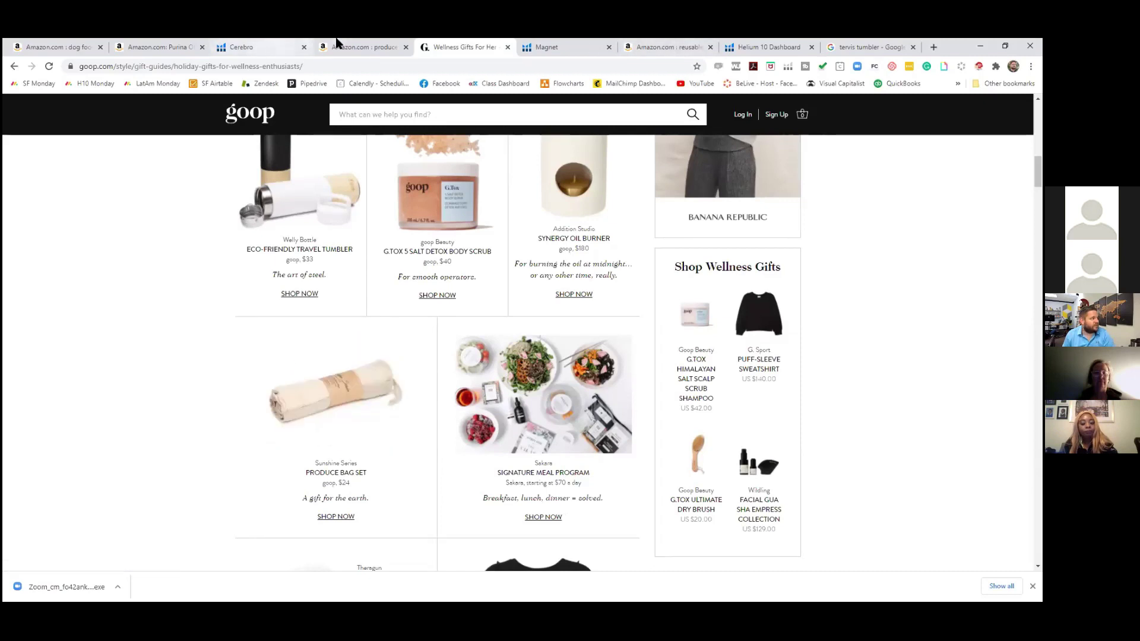
pyautogui.click(360, 52)
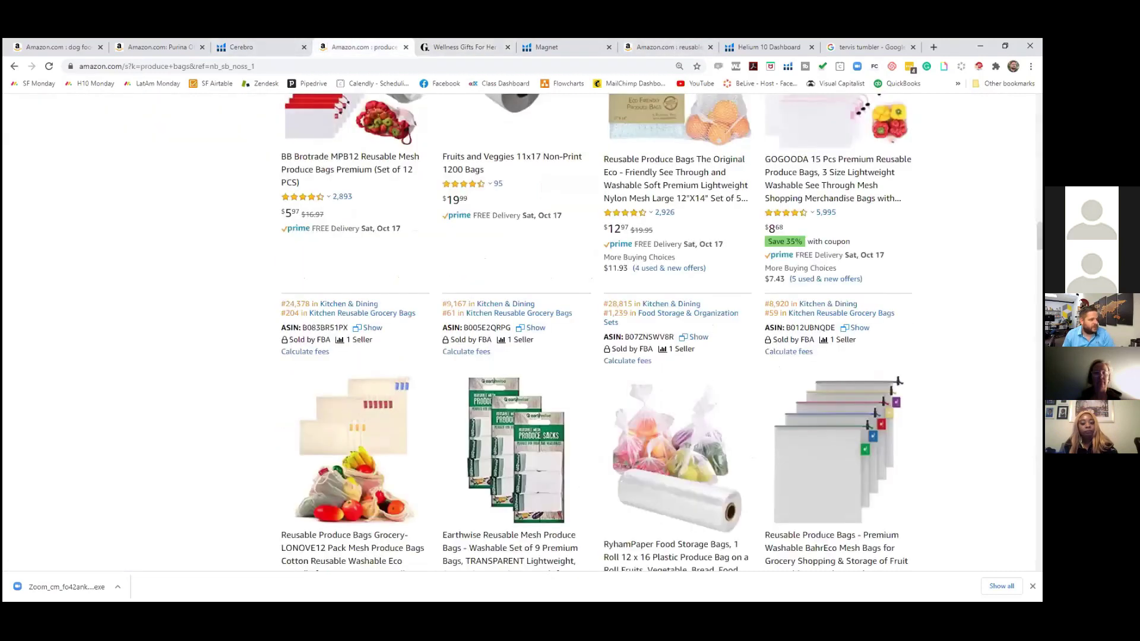
pyautogui.scroll(10, 597, 333)
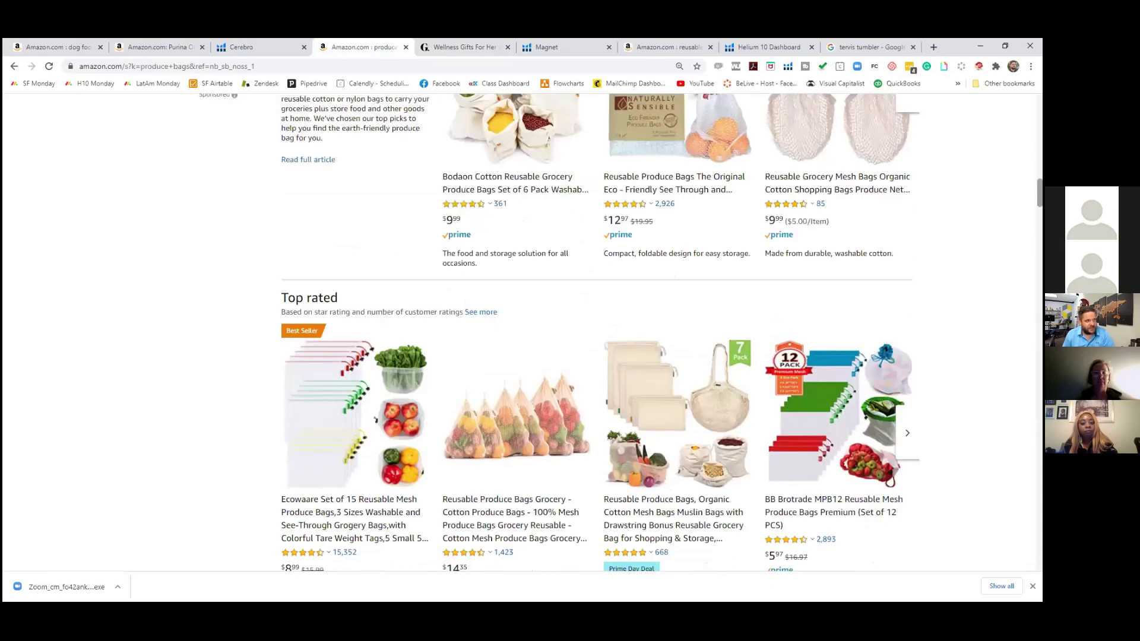
pyautogui.scroll(3, 597, 333)
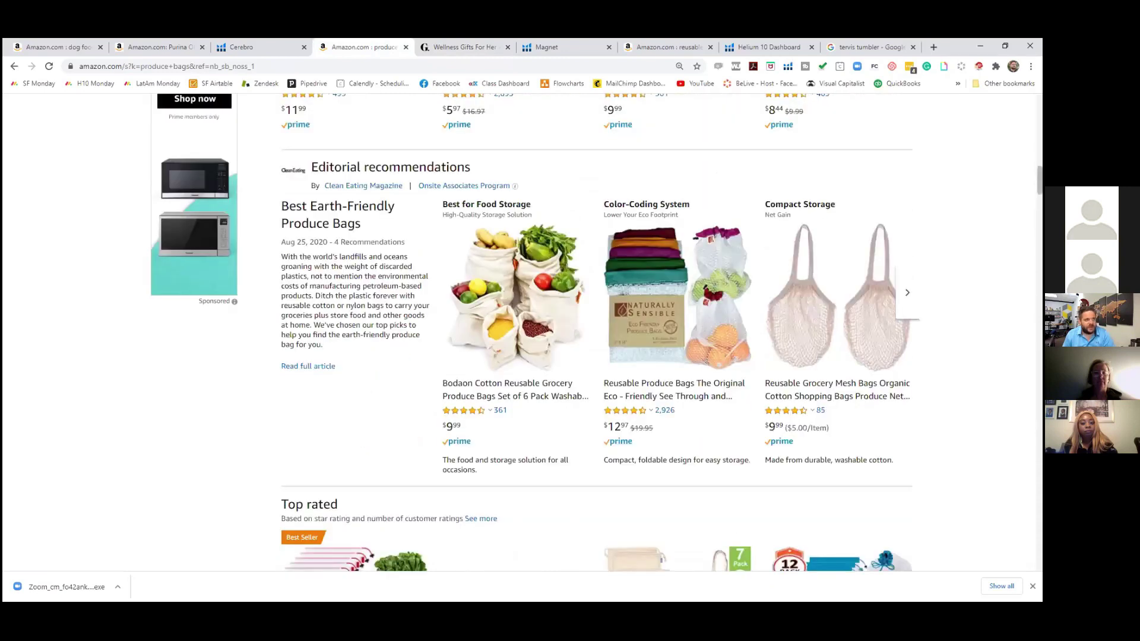
pyautogui.hotkey('ctrl', 'a')
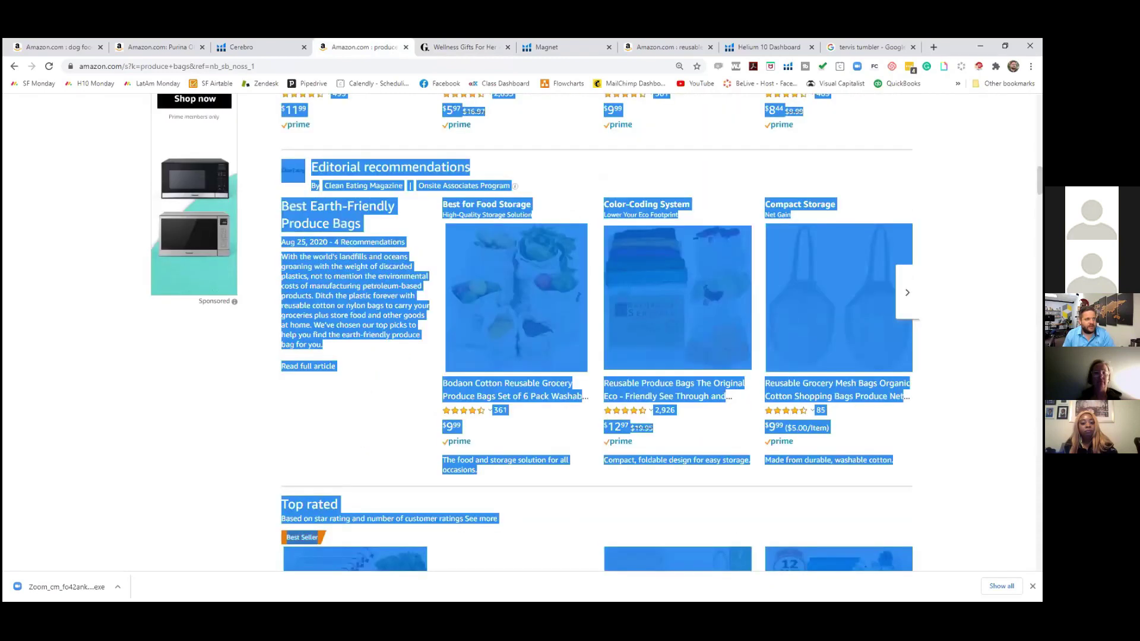
pyautogui.scroll(1, 535, 332)
pyautogui.scroll(15, 676, 118)
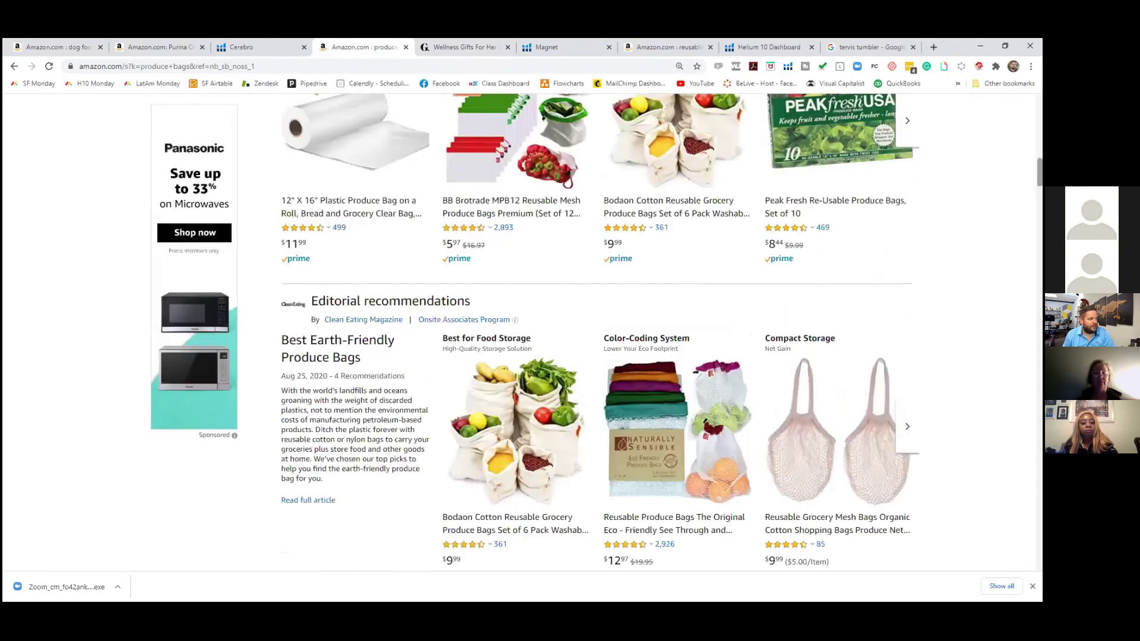
pyautogui.scroll(-6, 676, 118)
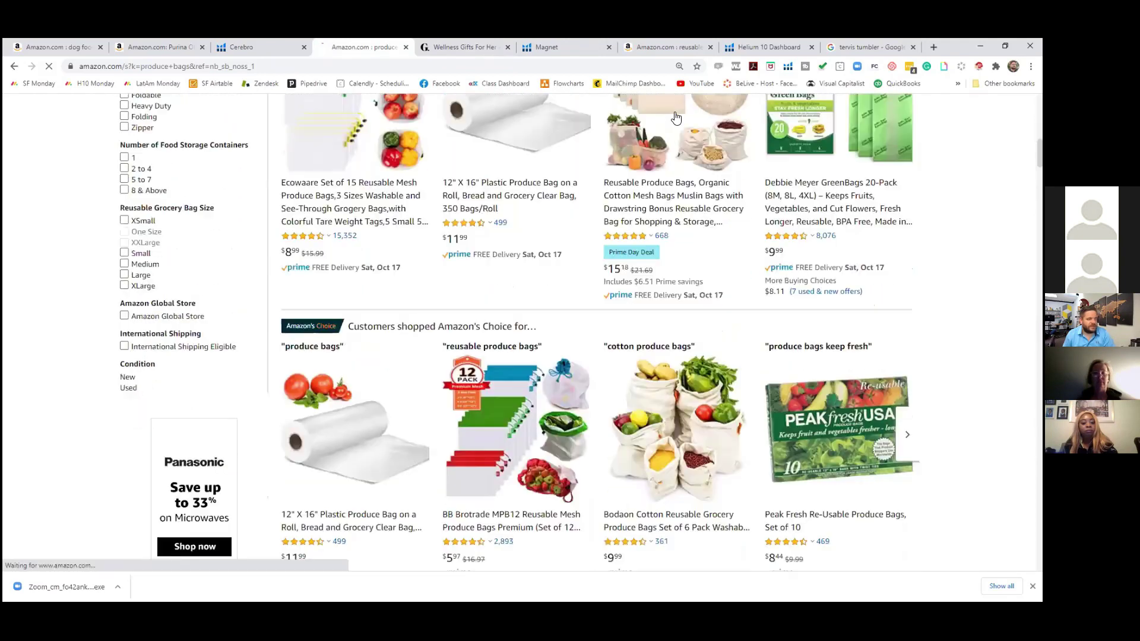
# Open the 7-pack organic cotton produce bags listing and run a Cerebro reverse-ASIN lookup on B07SZCCQR1.
pyautogui.click(676, 149)
pyautogui.scroll(-1, 342, 375)
pyautogui.scroll(-5, 542, 376)
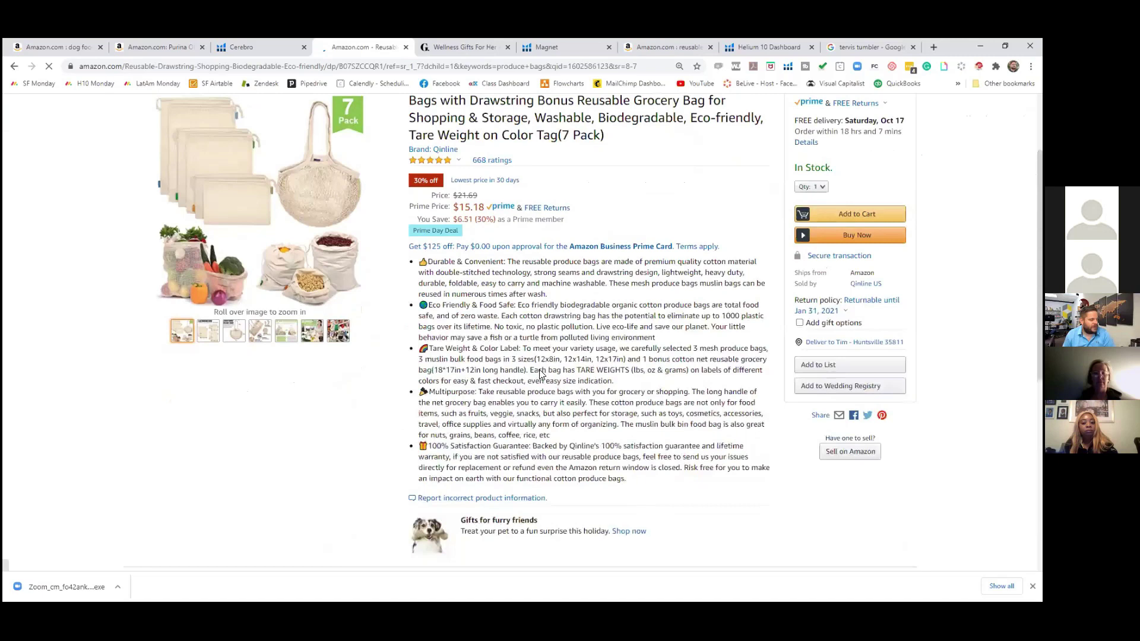
pyautogui.scroll(4, 551, 246)
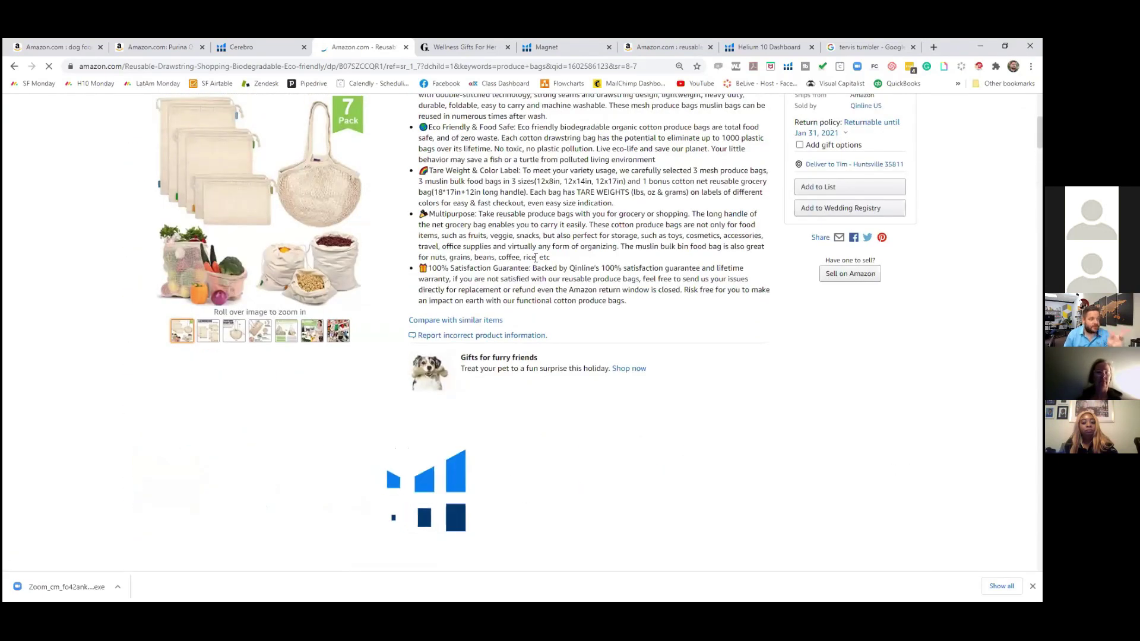
pyautogui.scroll(-2, 456, 130)
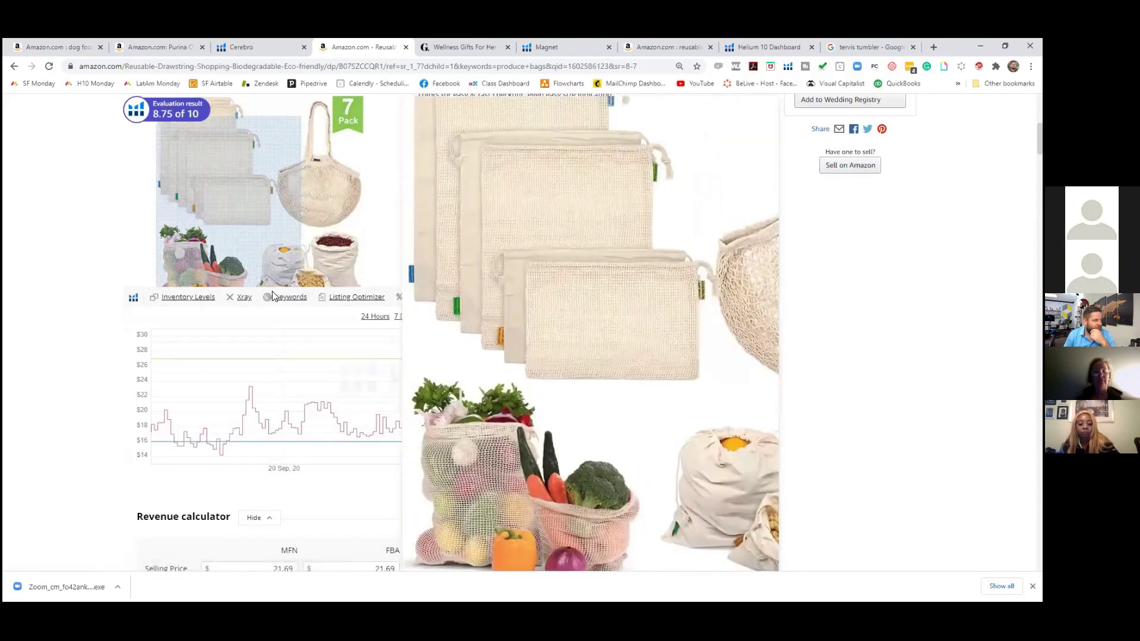
pyautogui.click(280, 298)
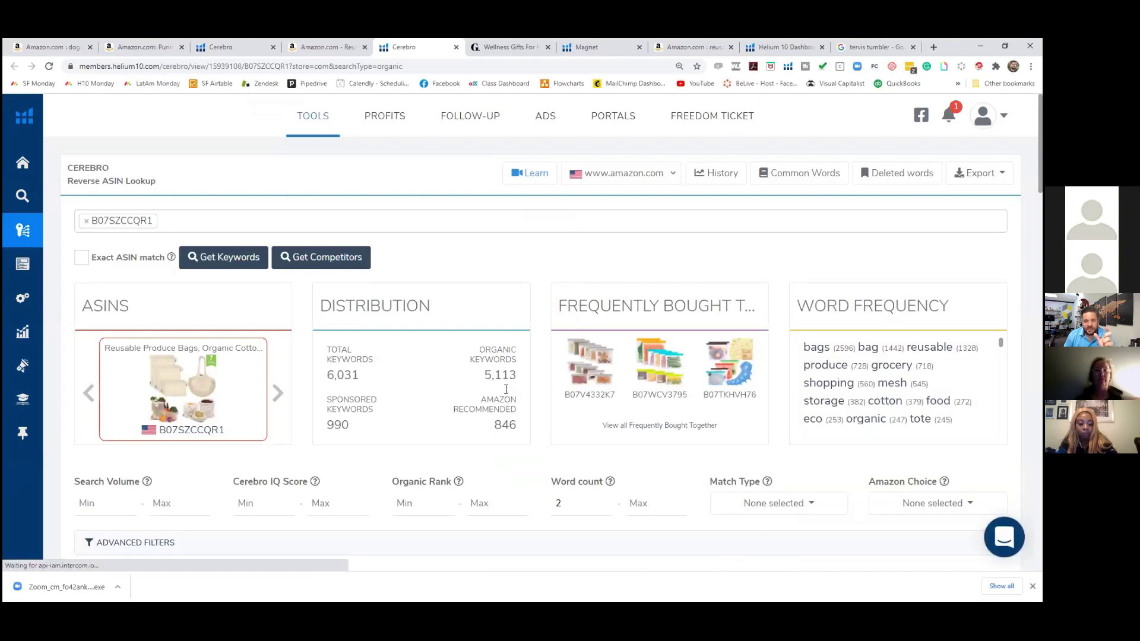
pyautogui.scroll(-2, 528, 304)
pyautogui.scroll(-8, 528, 304)
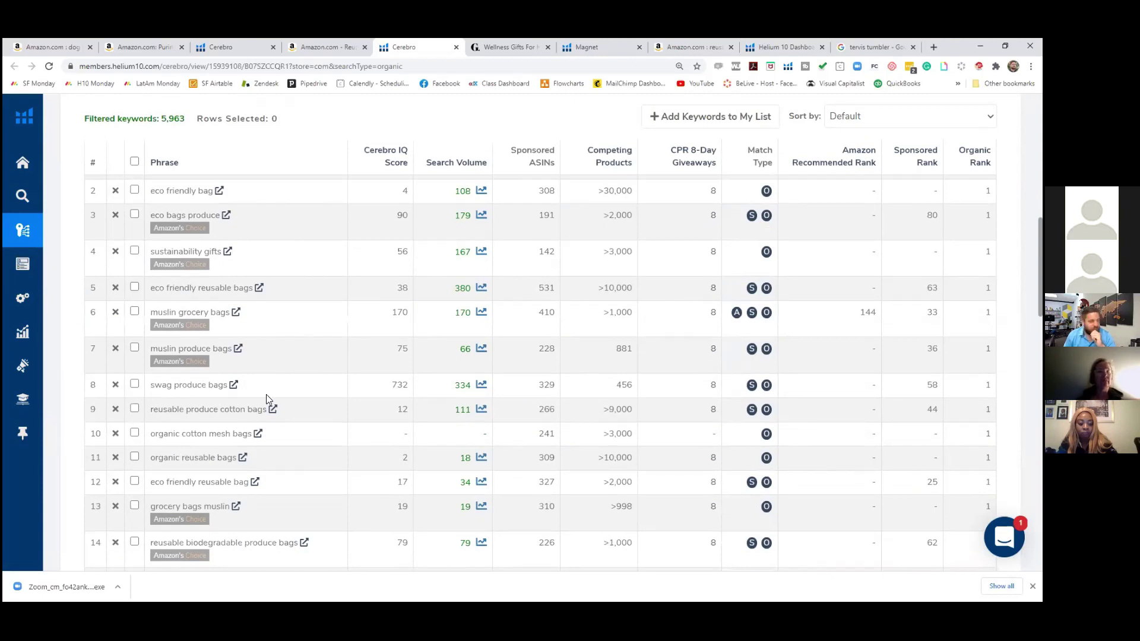
pyautogui.scroll(-1, 279, 395)
pyautogui.scroll(2, 339, 303)
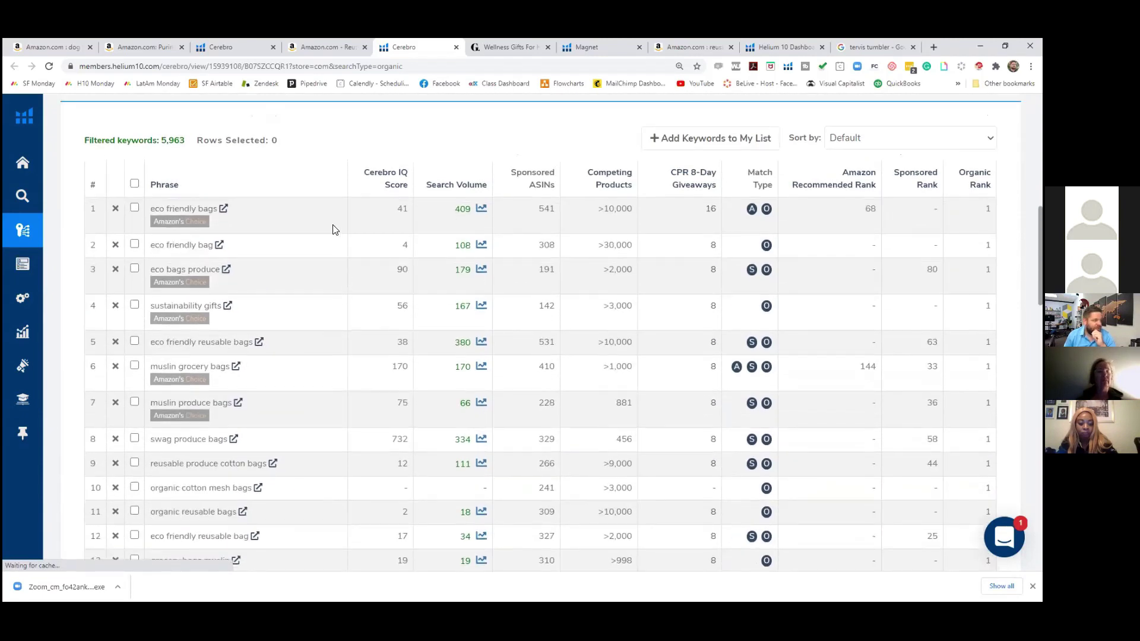